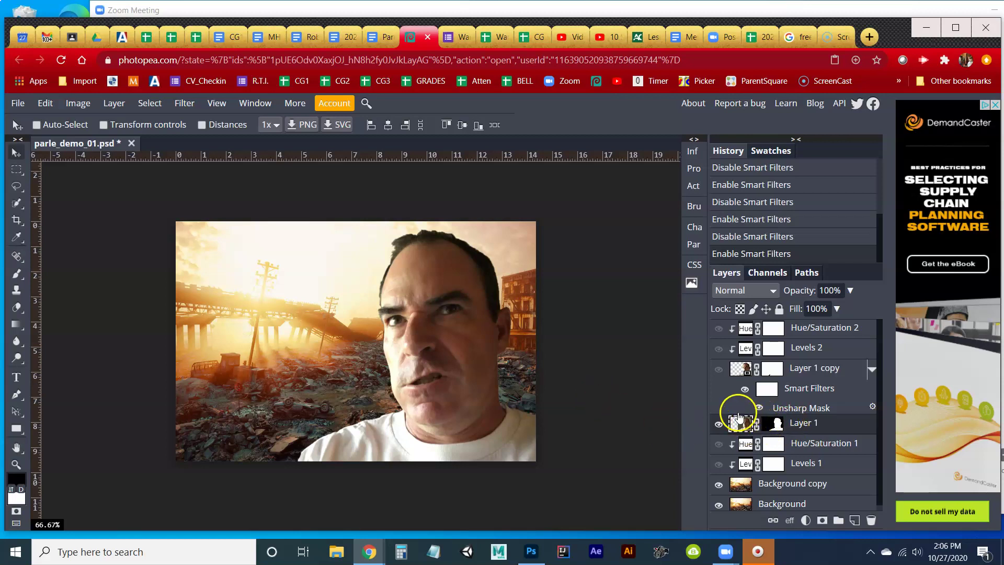
Step: Select Layer 1's mask and return to the Move tool after trying the Lasso
{"action": "left_click", "coordinate": [774, 426]}
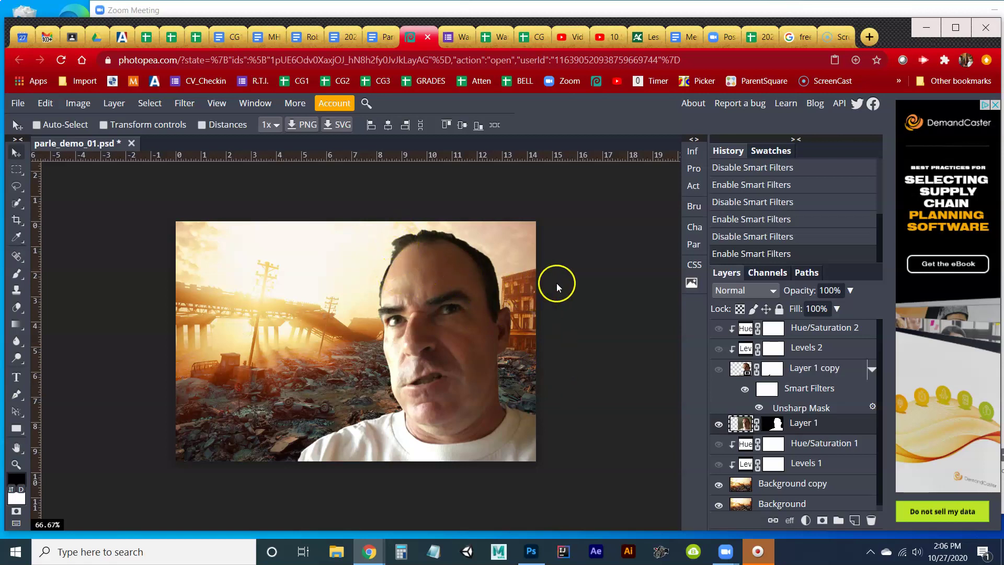
{"action": "left_click", "coordinate": [16, 186]}
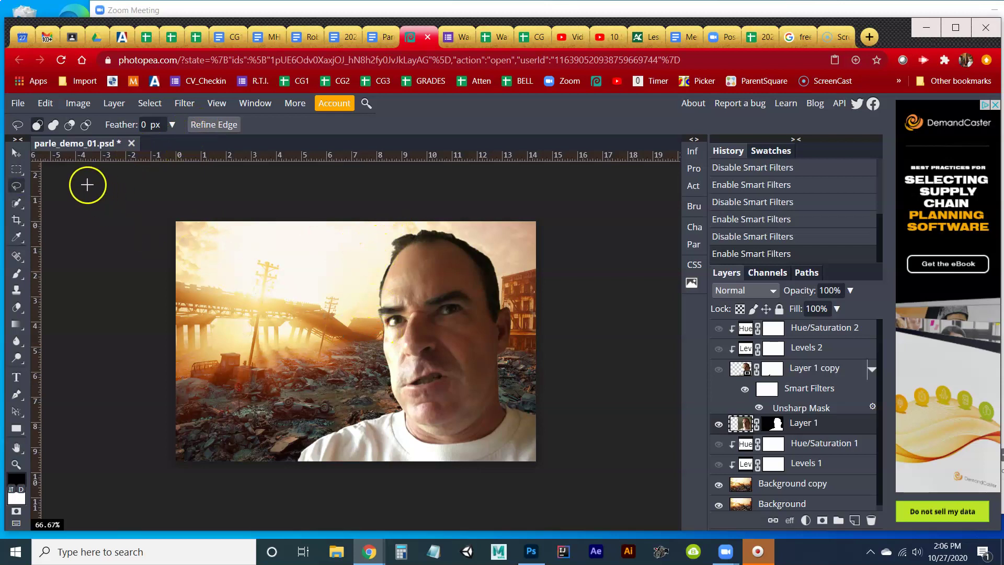
{"action": "left_click", "coordinate": [16, 152]}
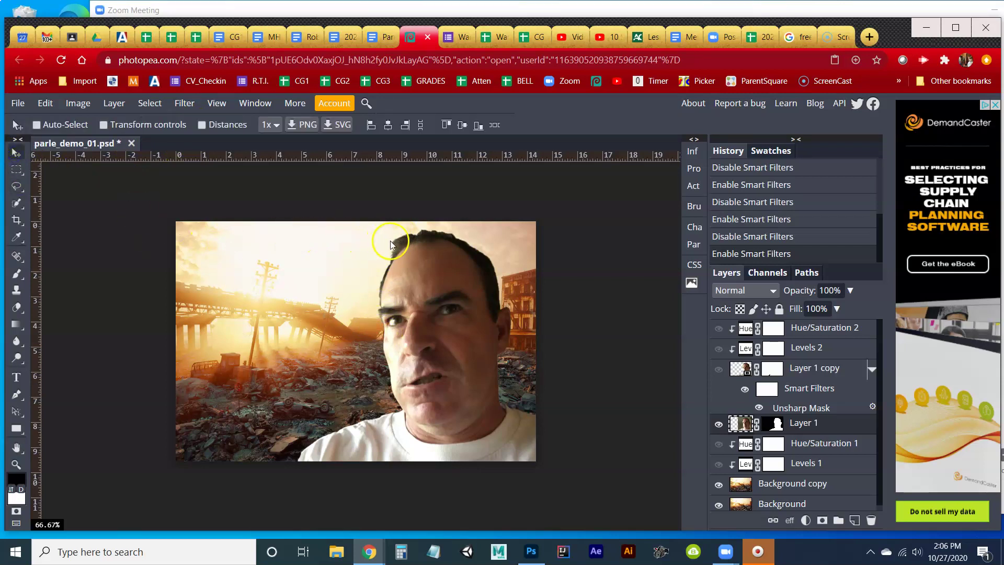
Step: Zoom in on the hairline, zoom back out, then go to the 'free adobe hair brush' Google results
{"action": "key", "text": "z"}
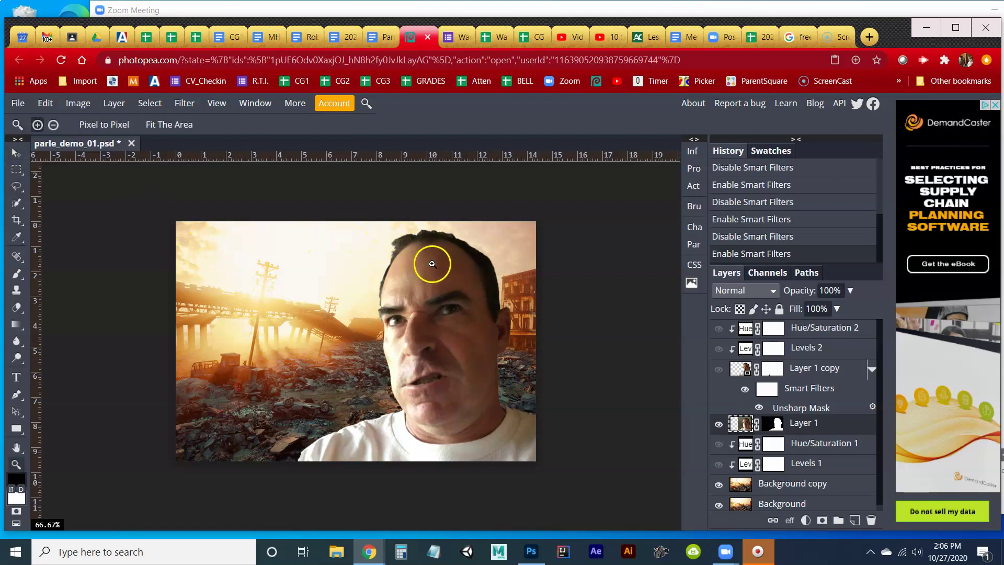
{"action": "left_click_drag", "start_coordinate": [418, 268], "coordinate": [439, 426]}
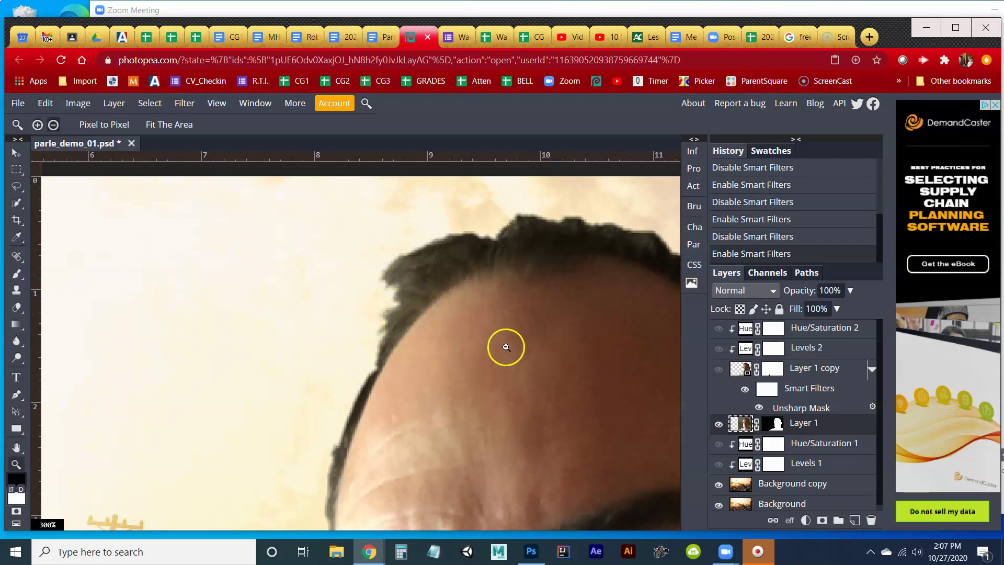
{"action": "scroll", "coordinate": [505, 348], "scroll_direction": "down", "scroll_amount": 3}
{"action": "scroll", "coordinate": [506, 347], "scroll_direction": "up", "scroll_amount": 1}
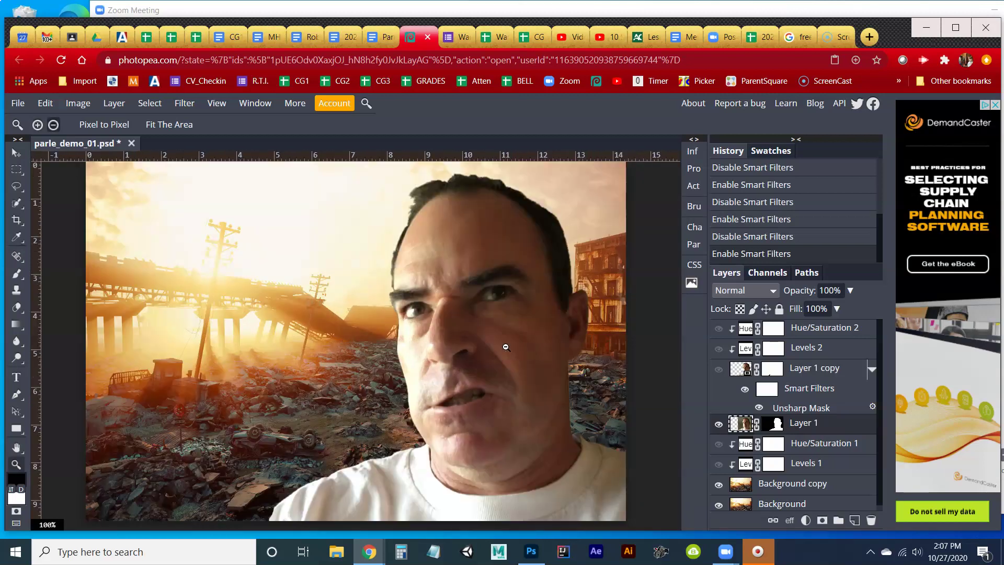
{"action": "left_click", "coordinate": [504, 344], "text": "alt"}
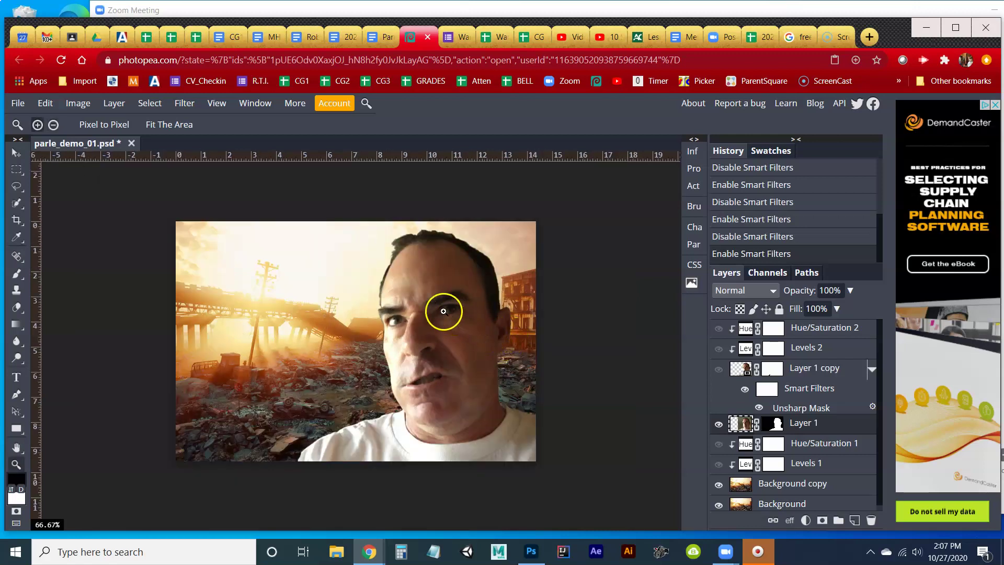
{"action": "left_click", "coordinate": [794, 43]}
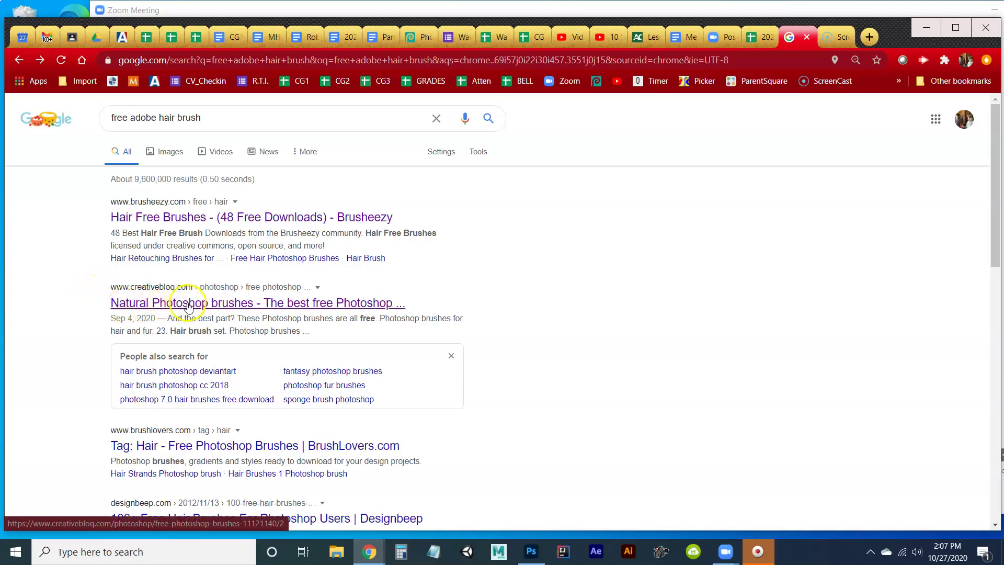
Step: Open the Creative Bloq free Photoshop brushes article and read down to entry 24, Fur brushes
{"action": "left_click", "coordinate": [236, 303]}
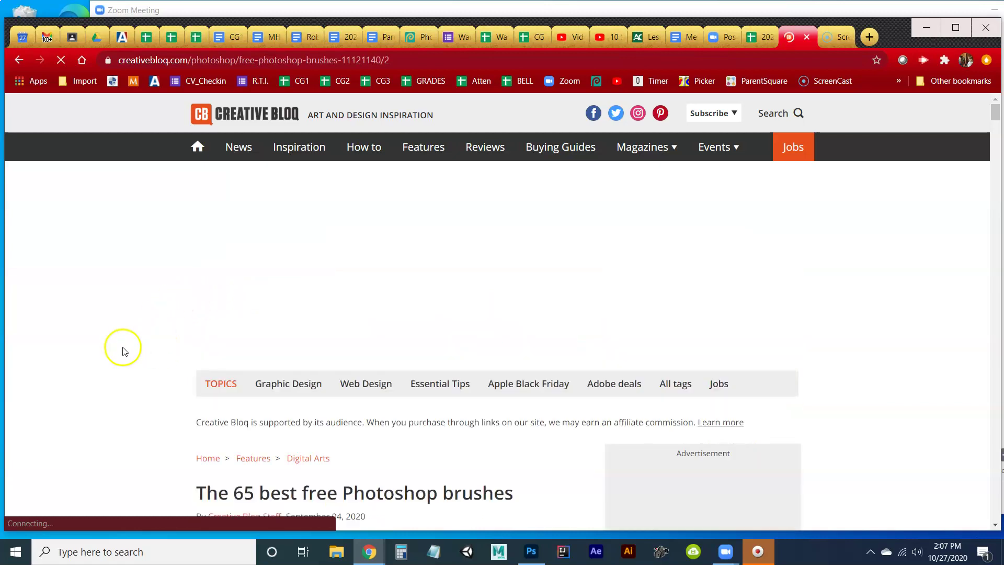
{"action": "scroll", "coordinate": [124, 348], "scroll_direction": "down", "scroll_amount": 3}
{"action": "scroll", "coordinate": [124, 351], "scroll_direction": "down", "scroll_amount": 6}
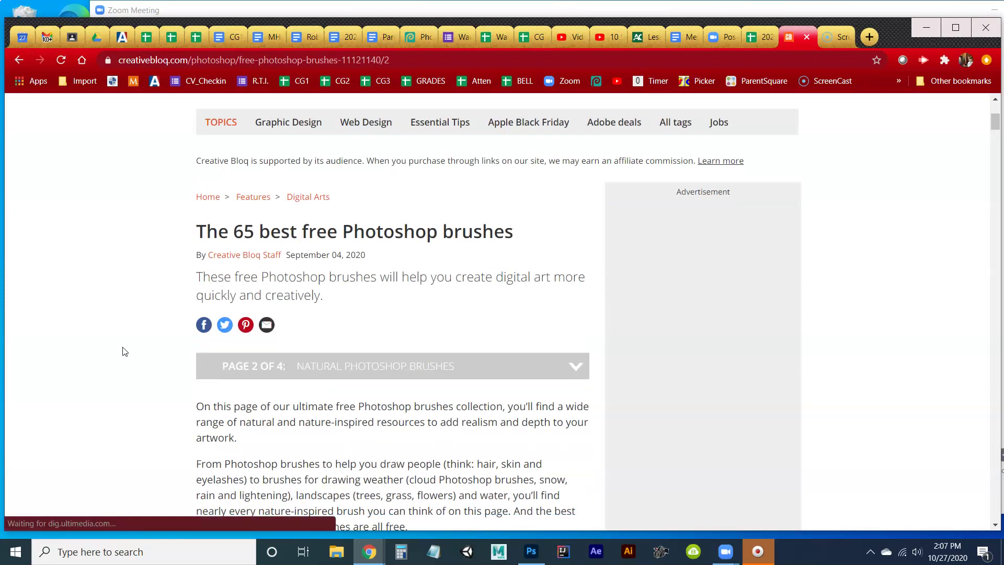
{"action": "scroll", "coordinate": [125, 351], "scroll_direction": "down", "scroll_amount": 2}
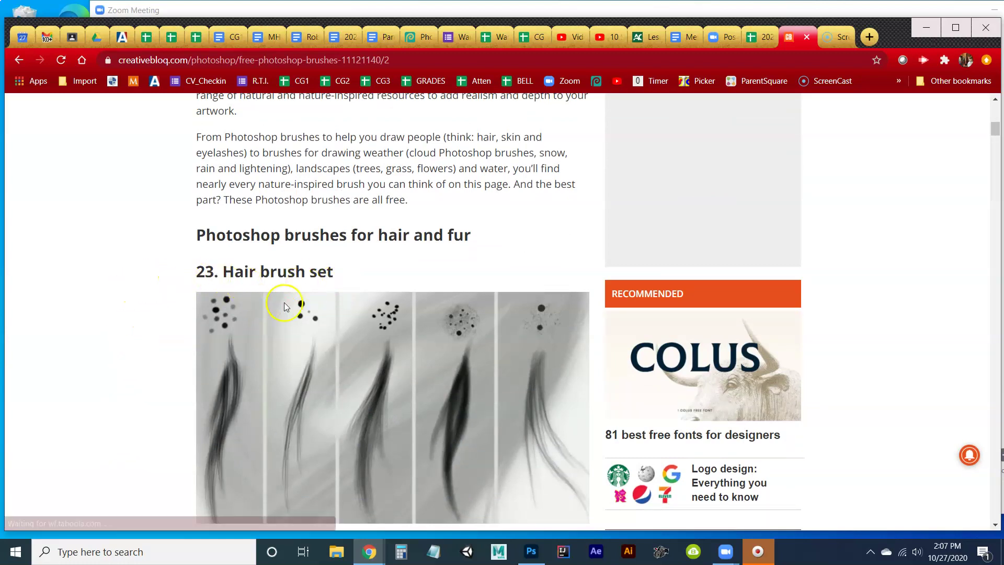
{"action": "scroll", "coordinate": [190, 317], "scroll_direction": "down", "scroll_amount": 1}
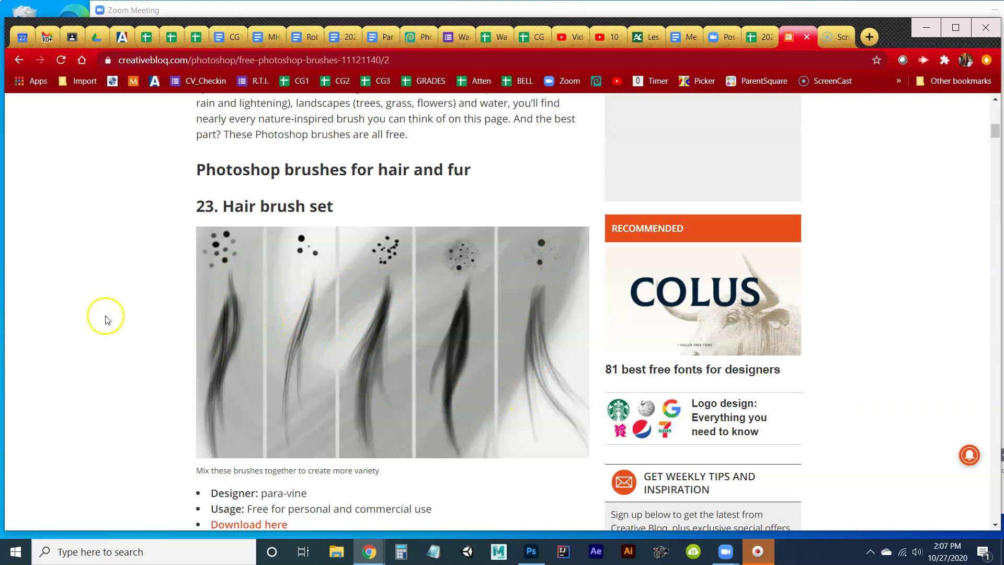
{"action": "scroll", "coordinate": [107, 319], "scroll_direction": "down", "scroll_amount": 4}
{"action": "scroll", "coordinate": [106, 319], "scroll_direction": "down", "scroll_amount": 5}
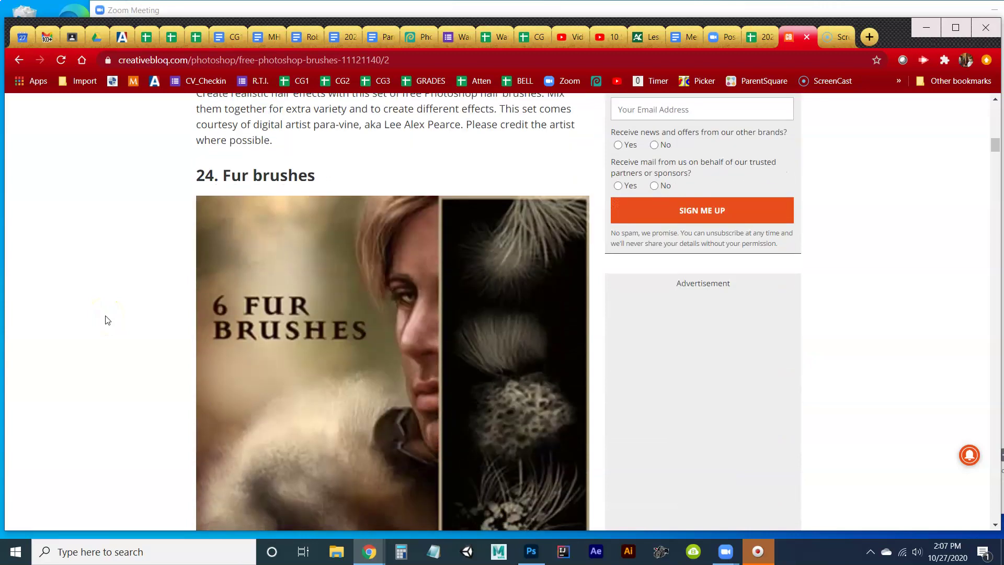
{"action": "scroll", "coordinate": [105, 314], "scroll_direction": "down", "scroll_amount": 1}
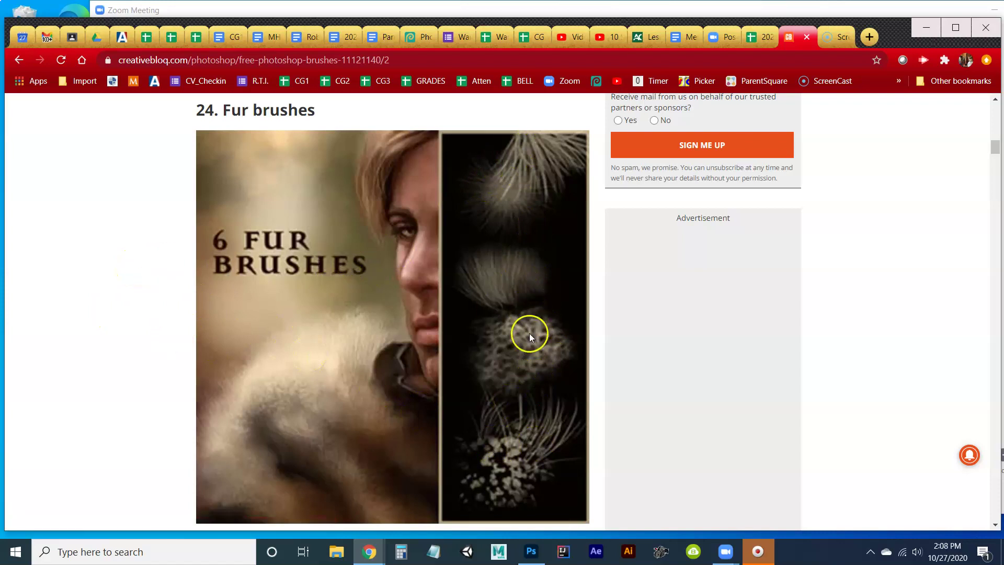
{"action": "scroll", "coordinate": [142, 291], "scroll_direction": "down", "scroll_amount": 1}
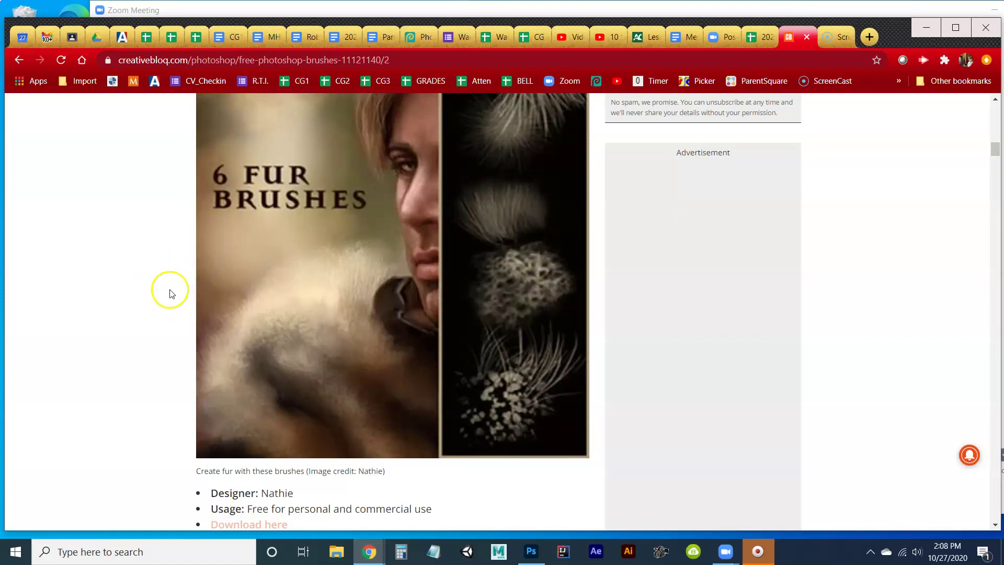
{"action": "scroll", "coordinate": [169, 291], "scroll_direction": "down", "scroll_amount": 2}
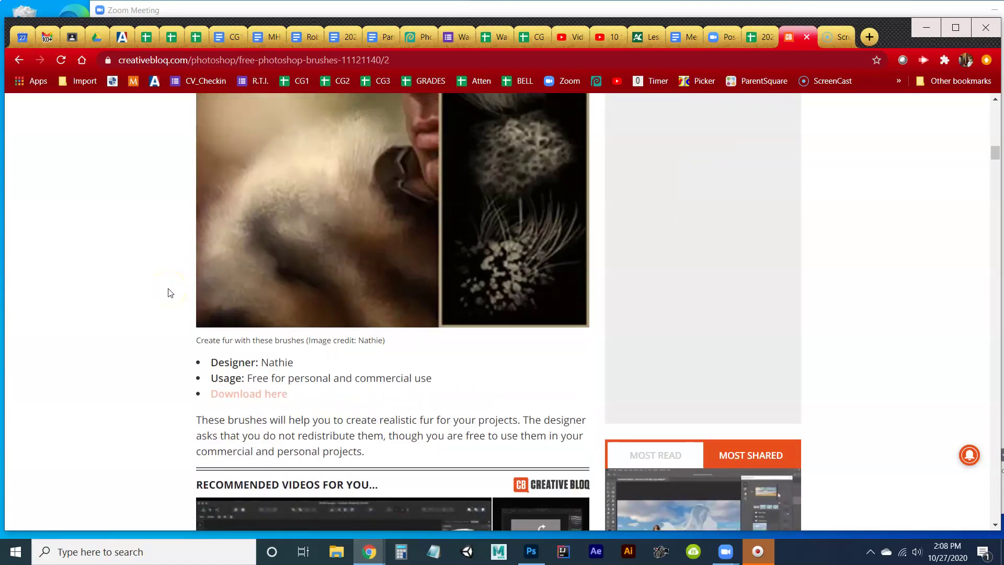
Step: On the myPhotoshopBrushes Fur Brushes page, start the 212 KB set download
{"action": "left_click", "coordinate": [265, 393]}
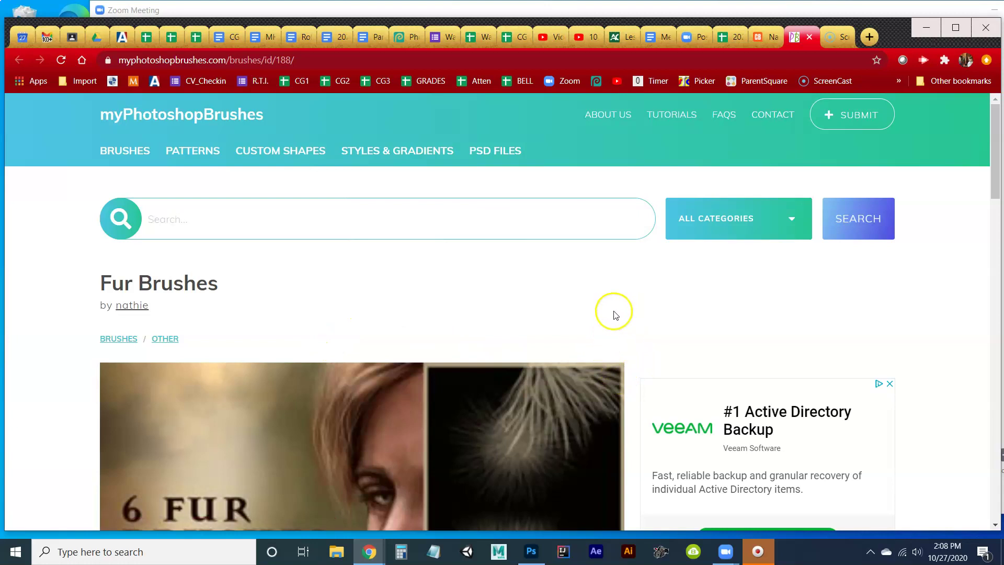
{"action": "scroll", "coordinate": [727, 296], "scroll_direction": "down", "scroll_amount": 3}
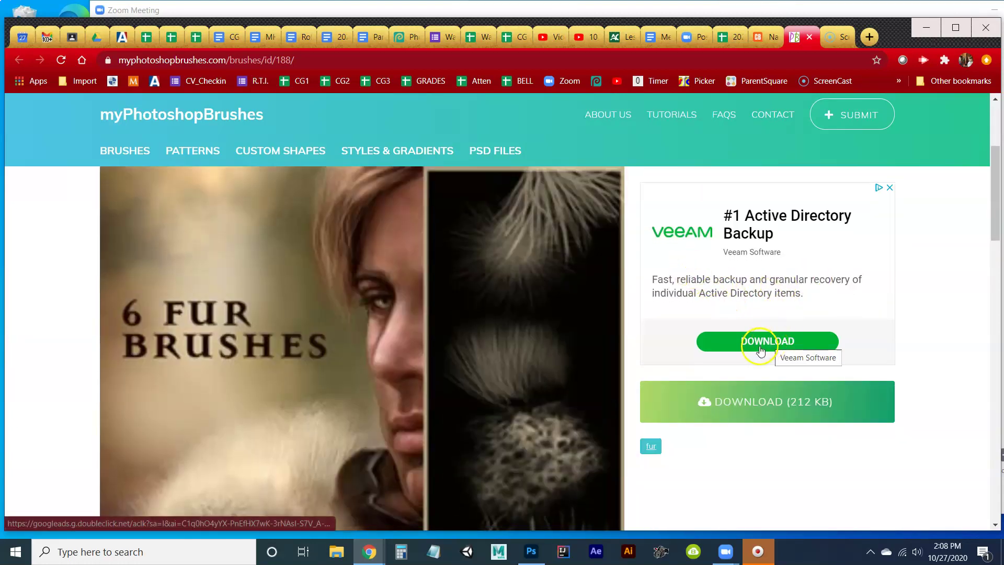
{"action": "left_click", "coordinate": [946, 312]}
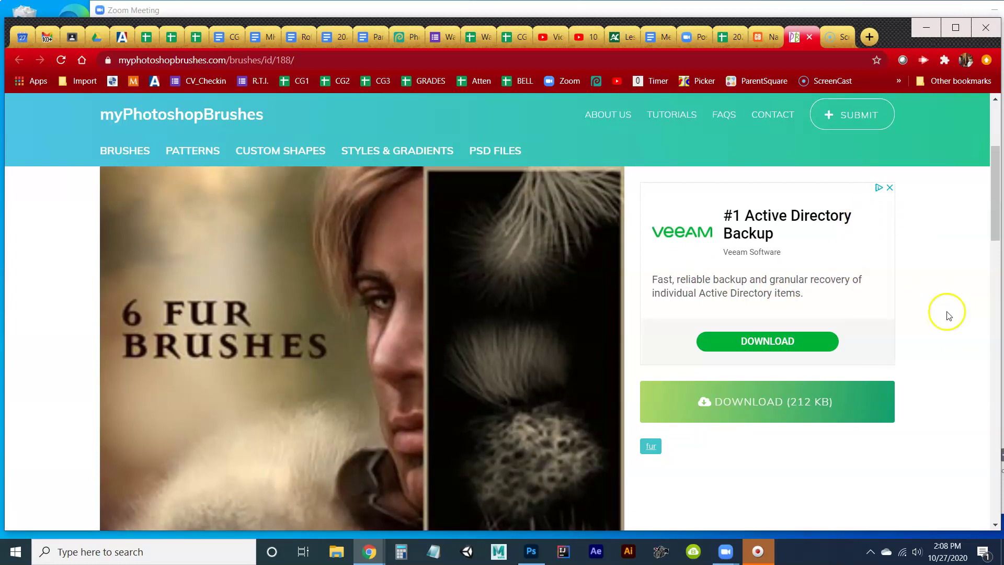
{"action": "left_click", "coordinate": [777, 410]}
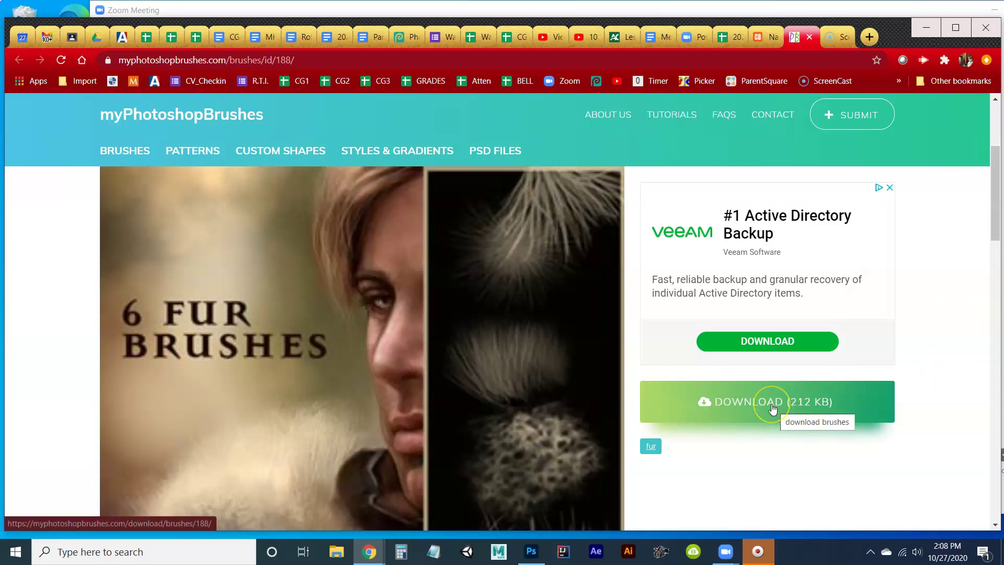
{"action": "scroll", "coordinate": [749, 364], "scroll_direction": "down", "scroll_amount": 6}
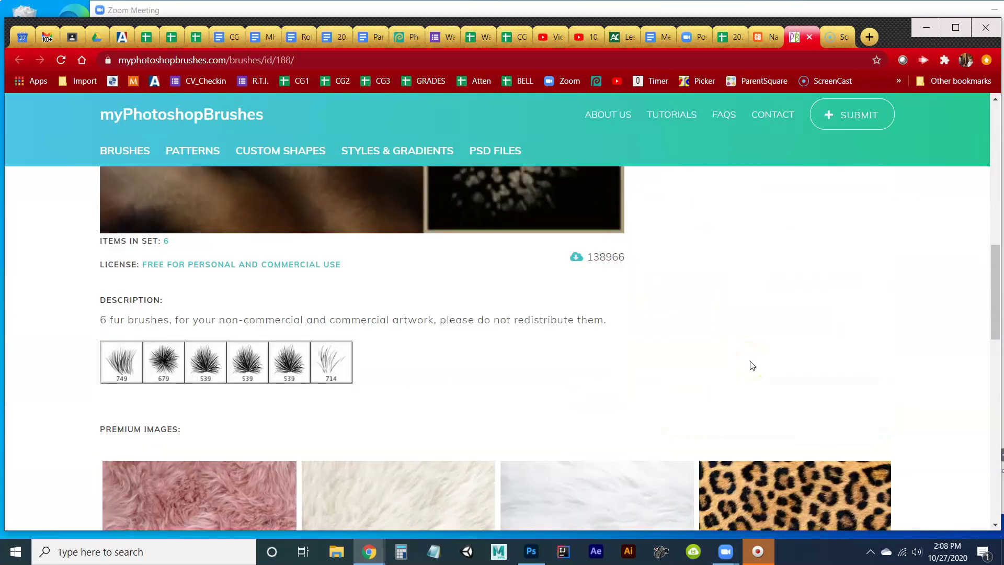
{"action": "scroll", "coordinate": [732, 356], "scroll_direction": "down", "scroll_amount": 10}
{"action": "scroll", "coordinate": [693, 356], "scroll_direction": "up", "scroll_amount": 4}
{"action": "scroll", "coordinate": [693, 357], "scroll_direction": "up", "scroll_amount": 8}
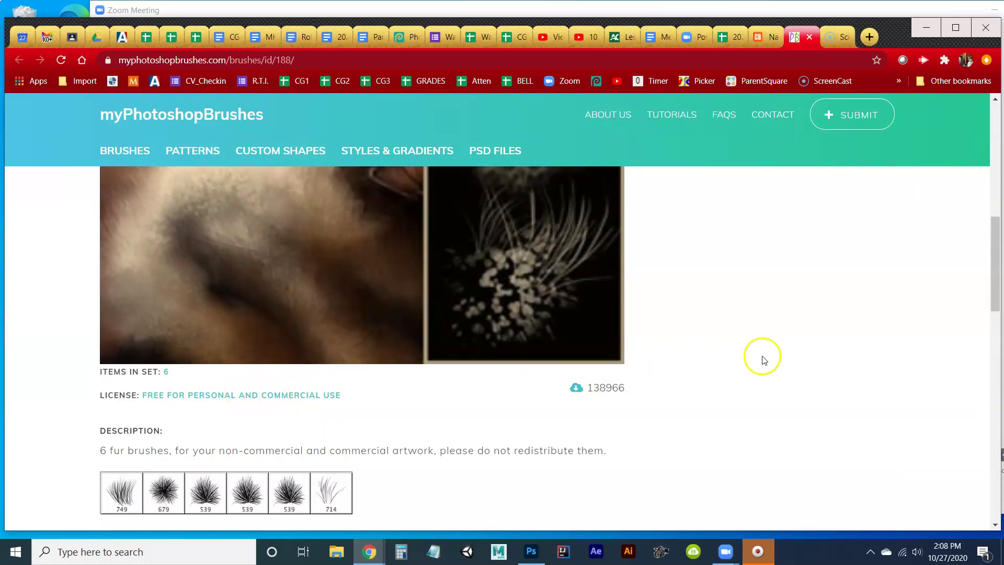
{"action": "scroll", "coordinate": [764, 360], "scroll_direction": "up", "scroll_amount": 5}
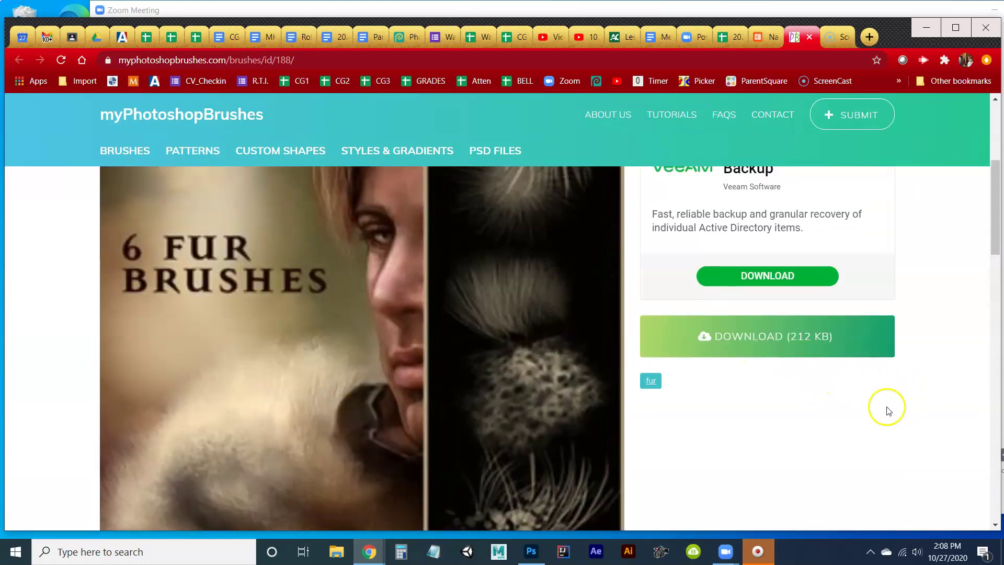
{"action": "left_click", "coordinate": [770, 341]}
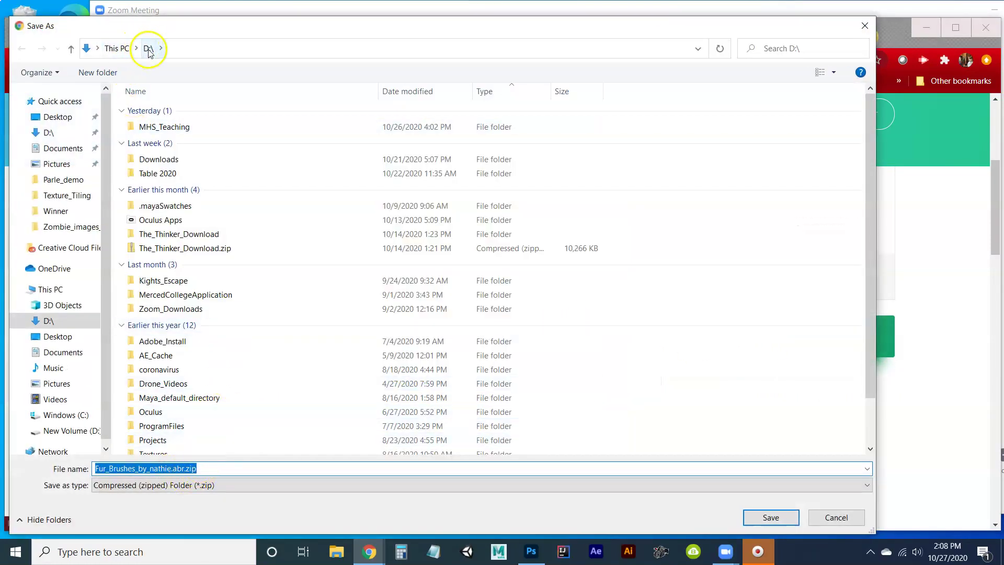
Step: Save the fur brushes zip into D:\MHS_Teaching\AA_CG_01_Projects\Zombie
{"action": "double_click", "coordinate": [134, 126]}
{"action": "double_click", "coordinate": [156, 108]}
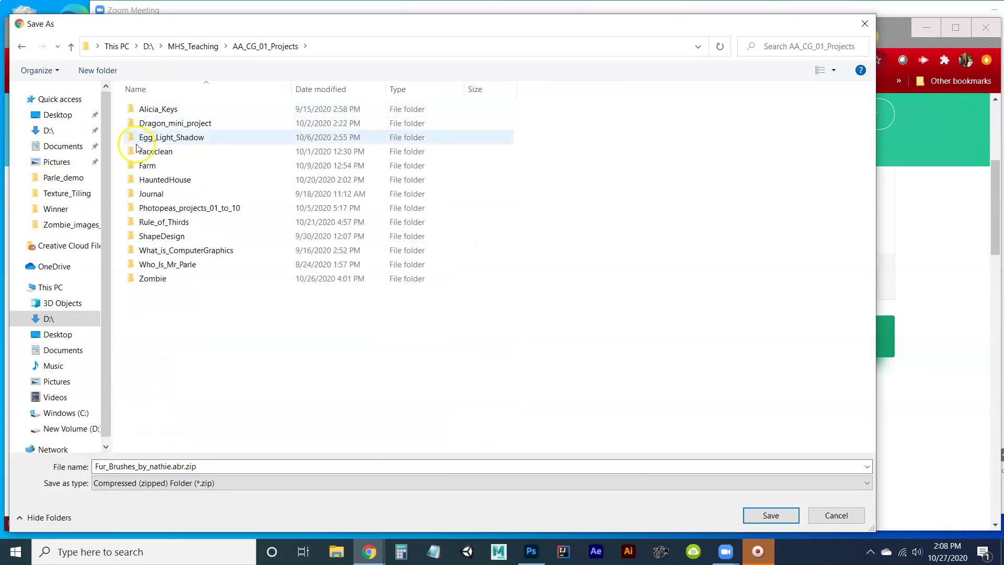
{"action": "double_click", "coordinate": [137, 280]}
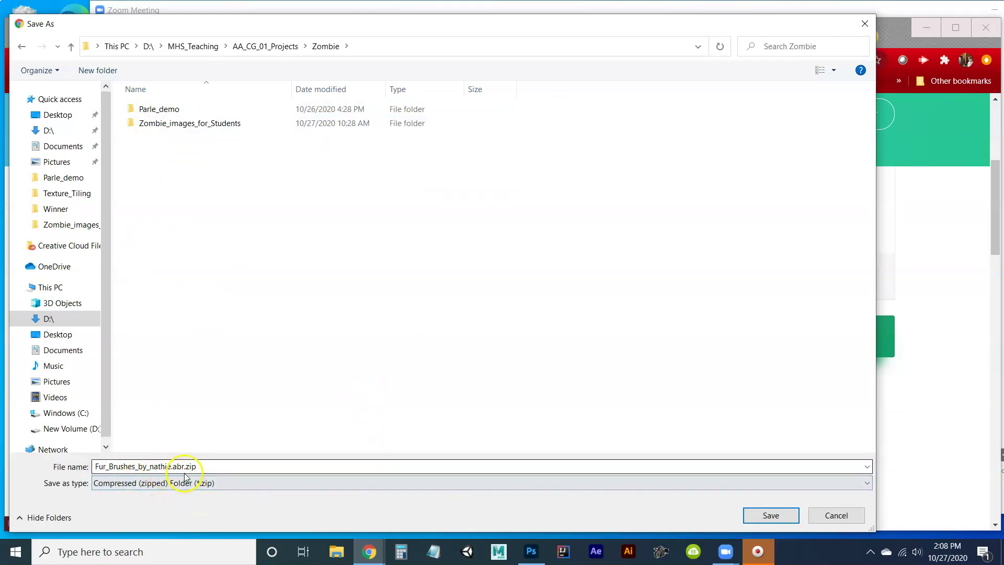
{"action": "left_click", "coordinate": [771, 516]}
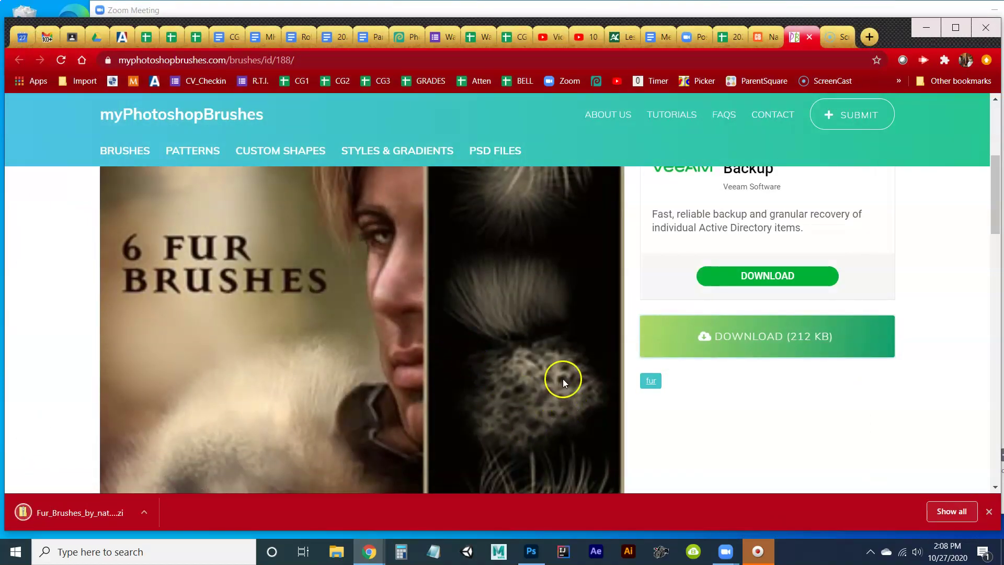
Step: Dismiss the download notice and open the fur brushes zip in File Explorer
{"action": "left_click", "coordinate": [989, 512]}
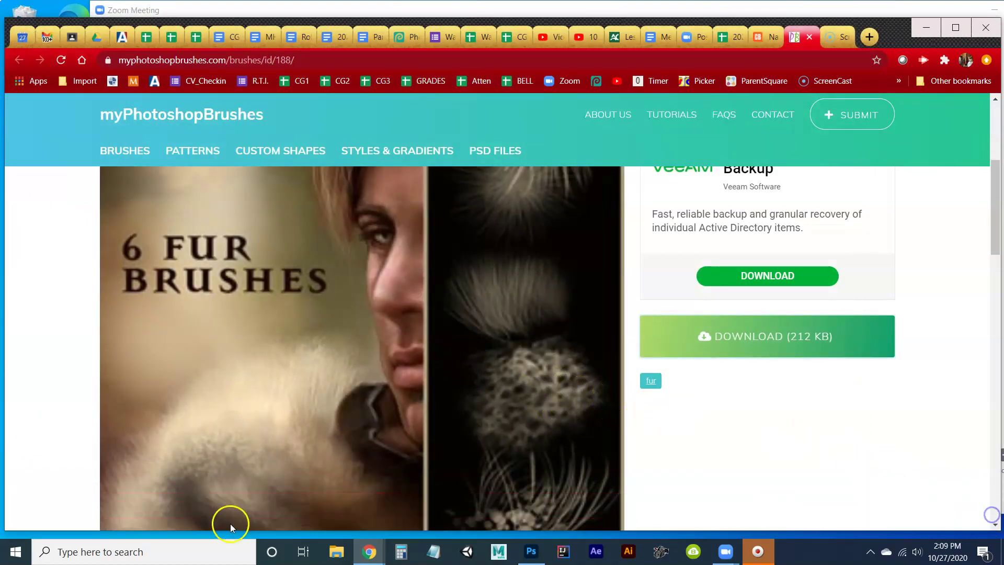
{"action": "left_click", "coordinate": [337, 552]}
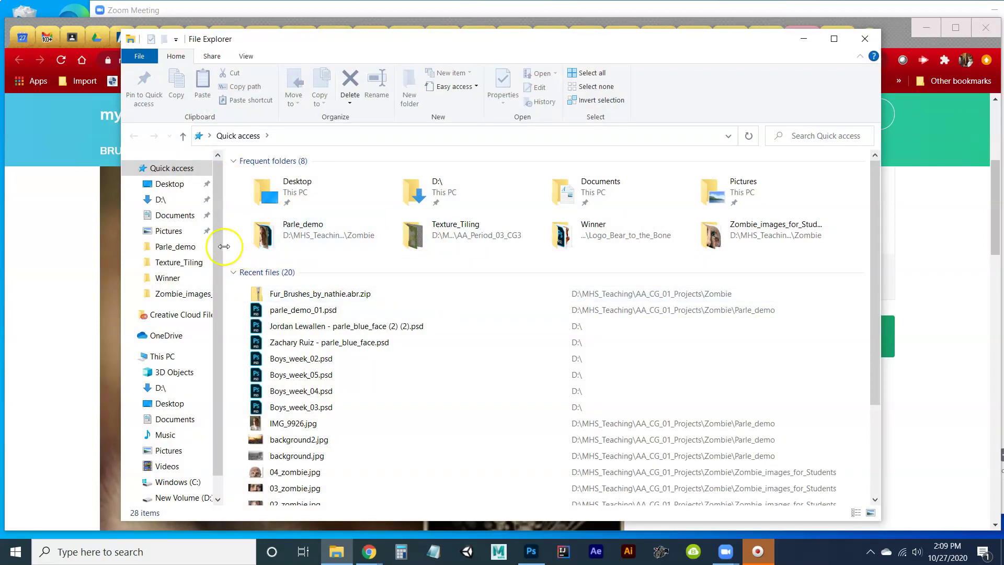
{"action": "left_click_drag", "start_coordinate": [218, 243], "coordinate": [249, 253]}
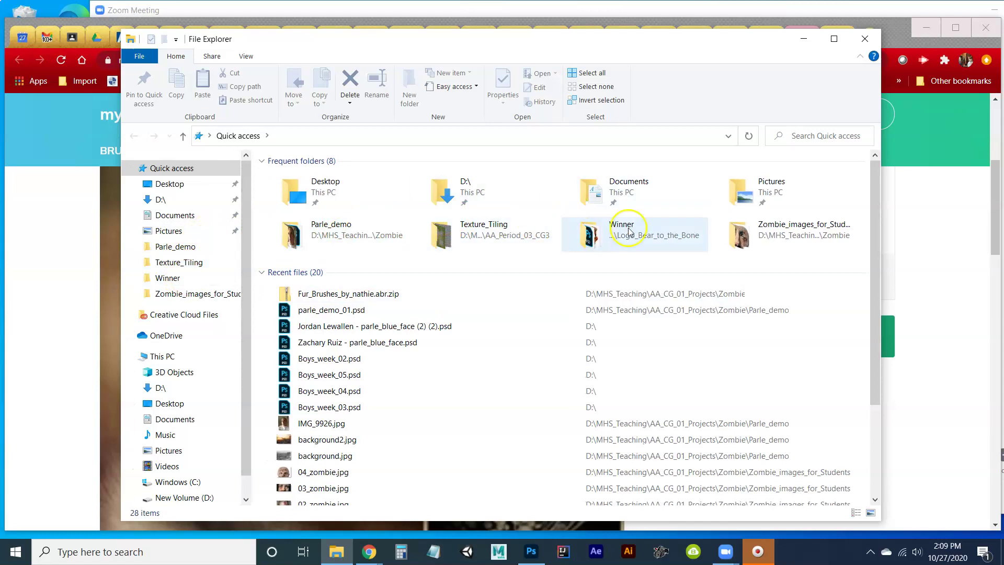
{"action": "scroll", "coordinate": [336, 307], "scroll_direction": "down", "scroll_amount": 1}
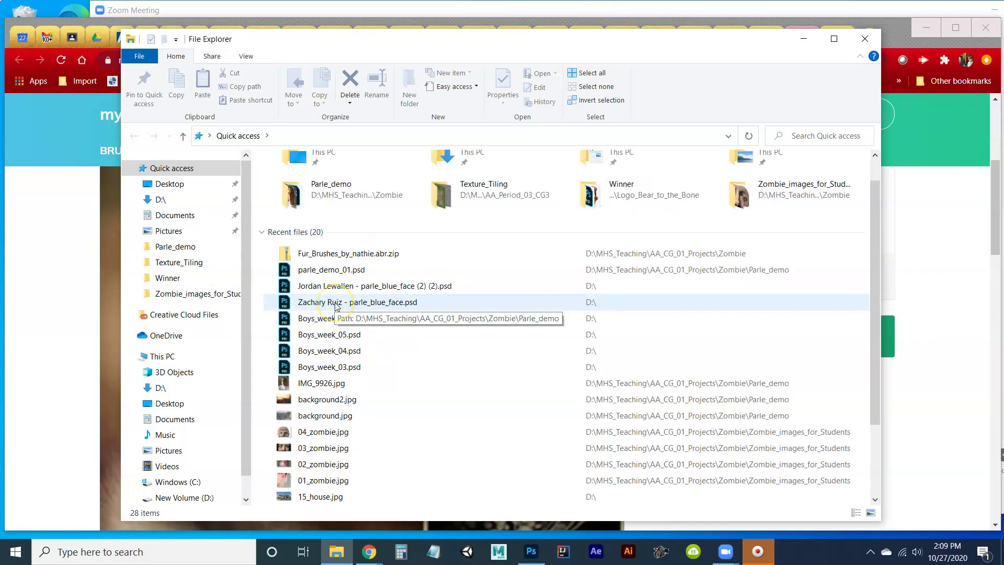
{"action": "scroll", "coordinate": [336, 307], "scroll_direction": "up", "scroll_amount": 1}
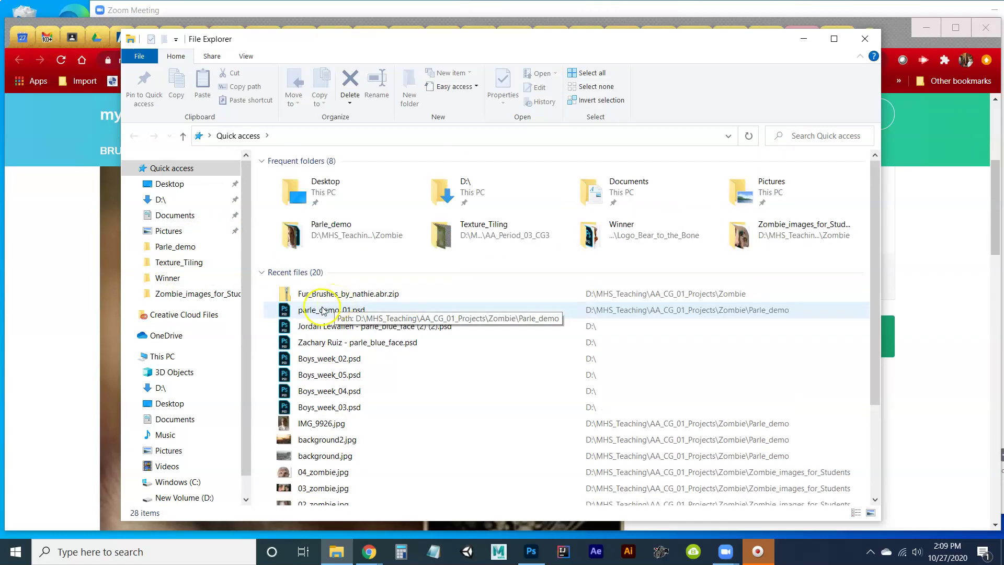
{"action": "double_click", "coordinate": [296, 296]}
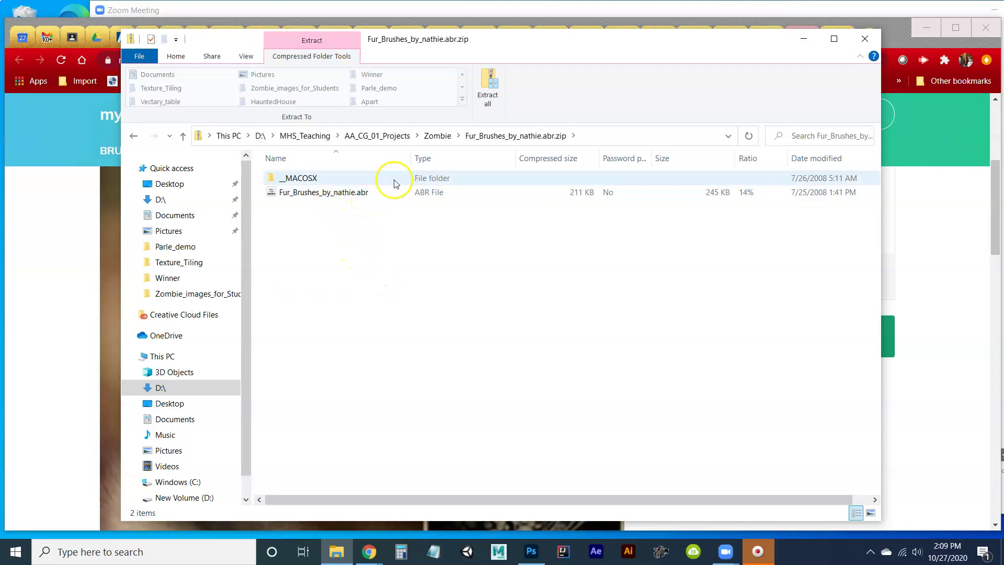
Step: Copy Fur_Brushes_by_nathie.abr out of the zip and paste it into the Zombie folder
{"action": "left_click_drag", "start_coordinate": [411, 161], "coordinate": [419, 160]}
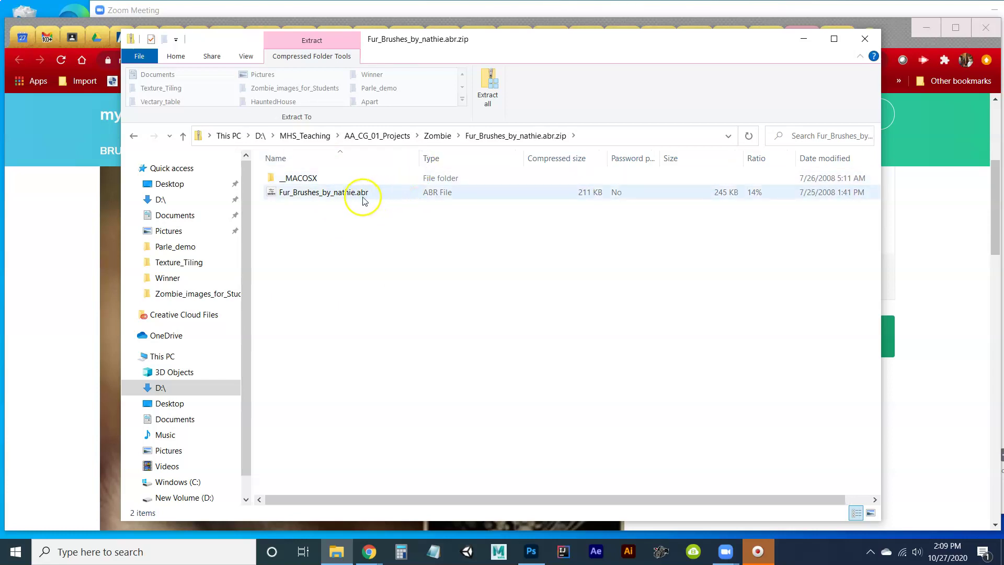
{"action": "double_click", "coordinate": [330, 194]}
{"action": "right_click", "coordinate": [330, 193]}
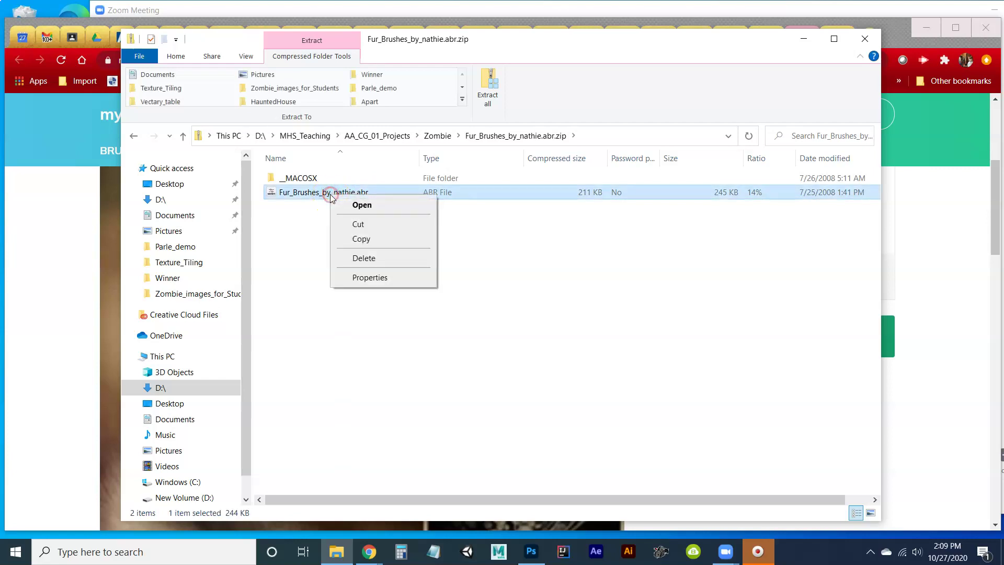
{"action": "left_click", "coordinate": [359, 240]}
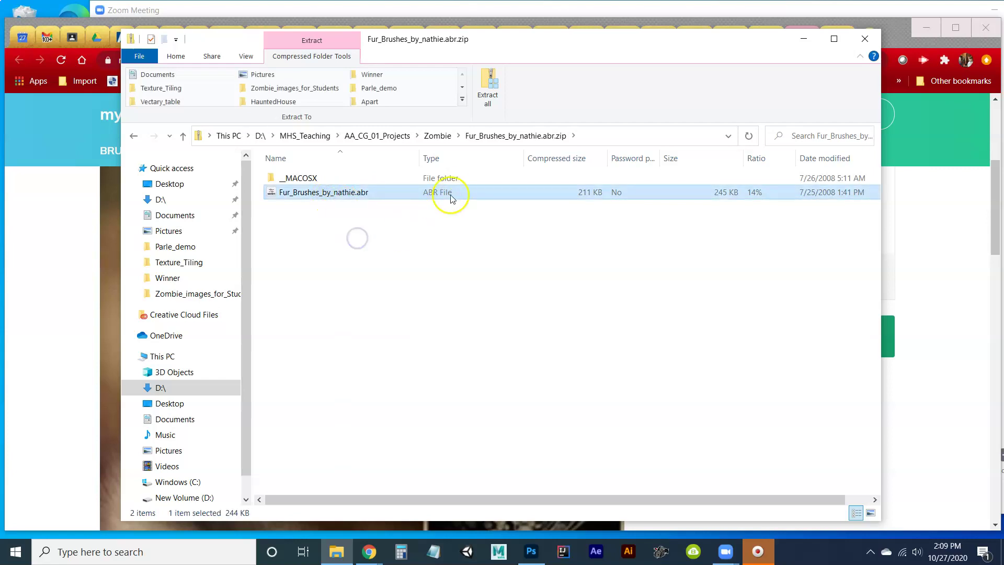
{"action": "left_click", "coordinate": [438, 136]}
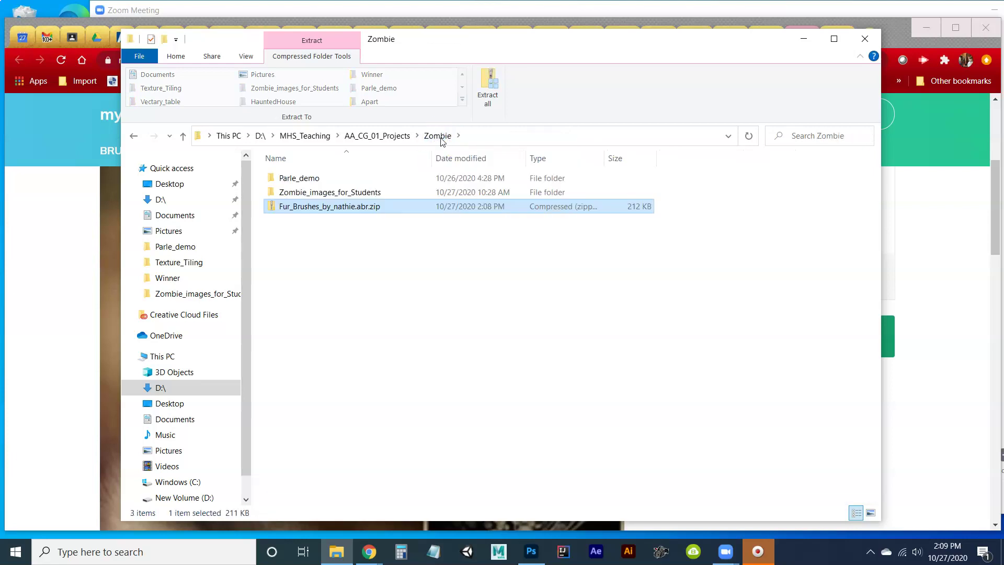
{"action": "right_click", "coordinate": [372, 239]}
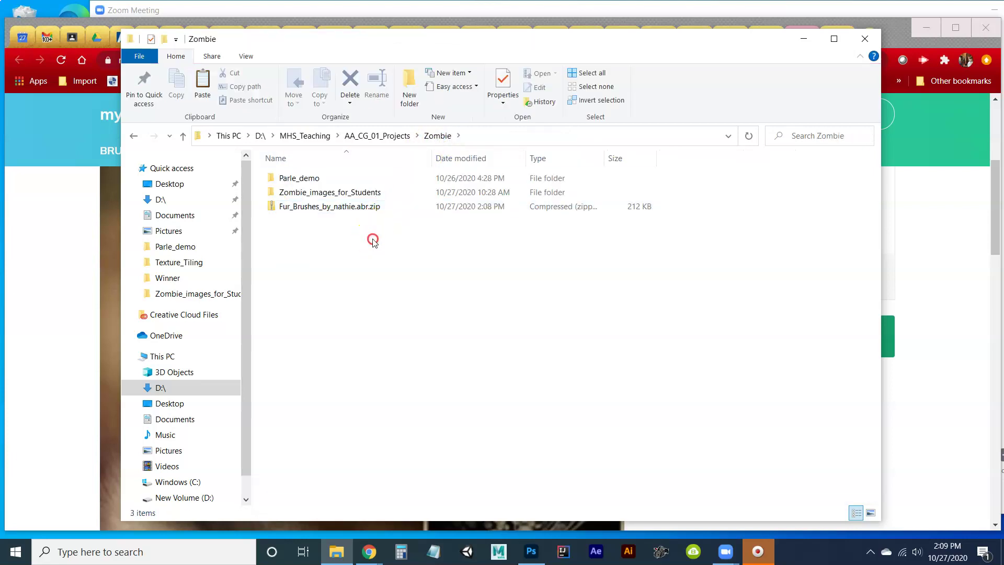
{"action": "left_click", "coordinate": [415, 331]}
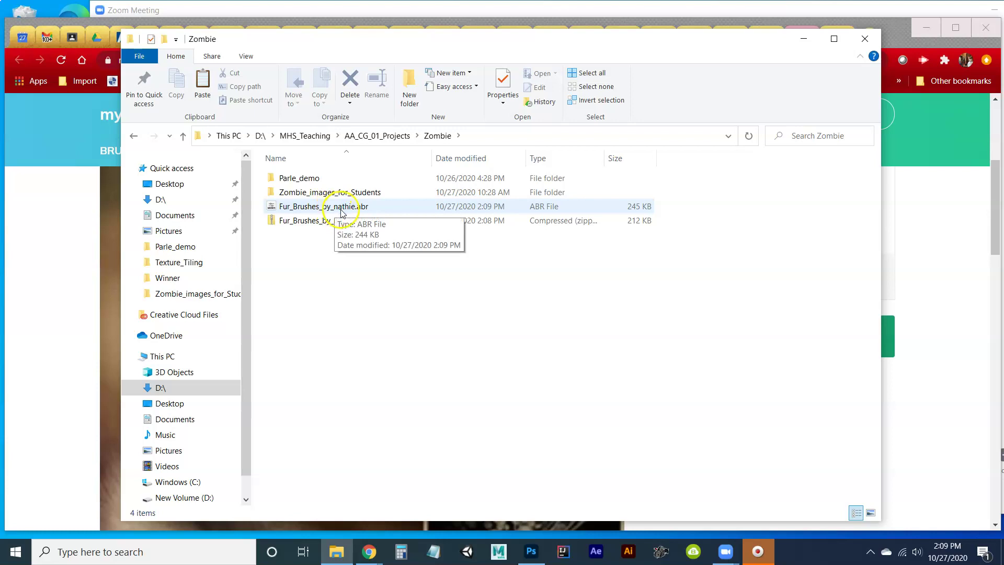
Step: Switch back to the browser showing the brushes page
{"action": "left_click", "coordinate": [512, 19]}
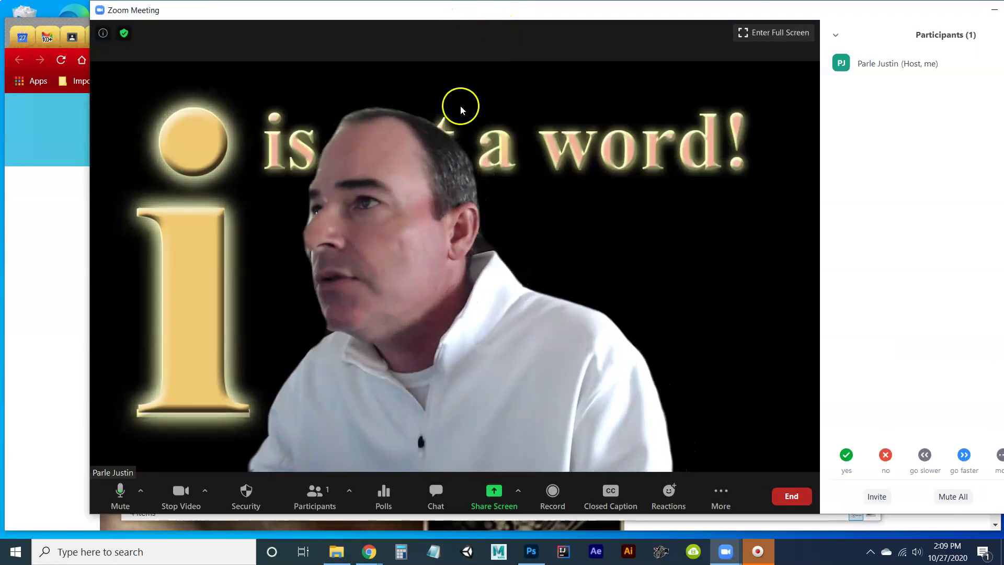
{"action": "key", "text": "alt+Tab"}
{"action": "key", "text": "alt+Tab"}
{"action": "key", "text": "Tab"}
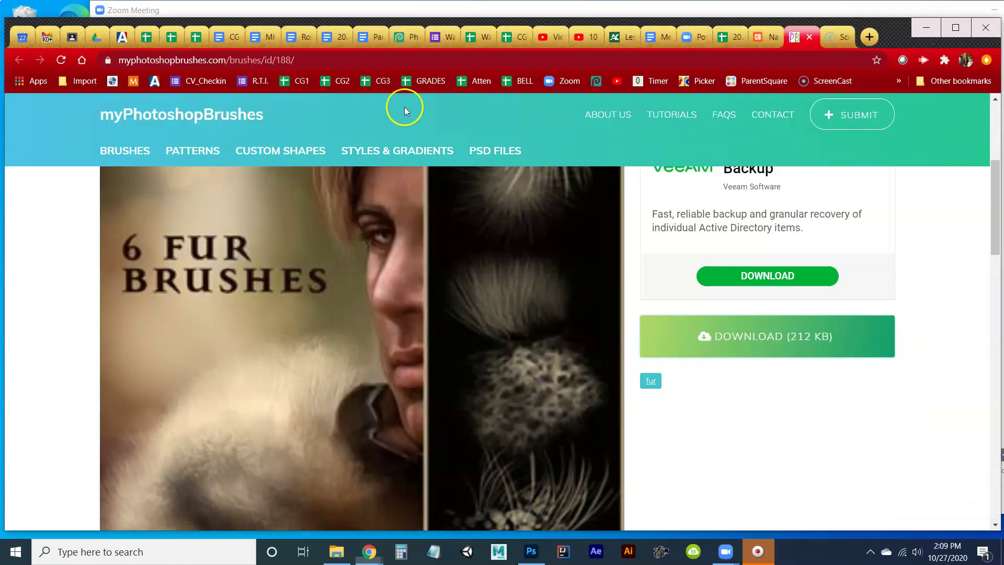
Step: Load Fur_Brushes_by_nathie.abr from the Zombie folder into the Brush presets, keeping it for next time
{"action": "left_click", "coordinate": [410, 38]}
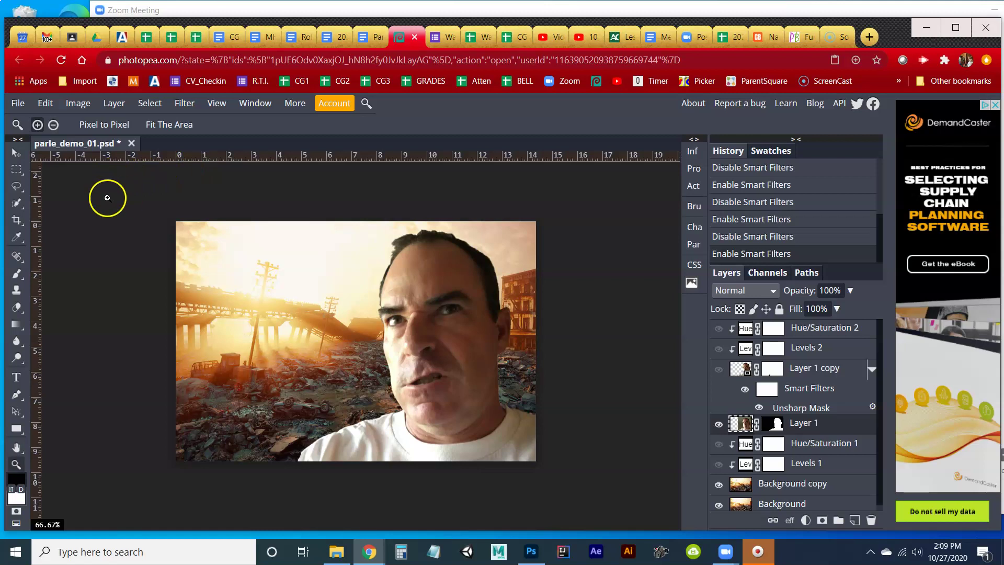
{"action": "left_click", "coordinate": [17, 274]}
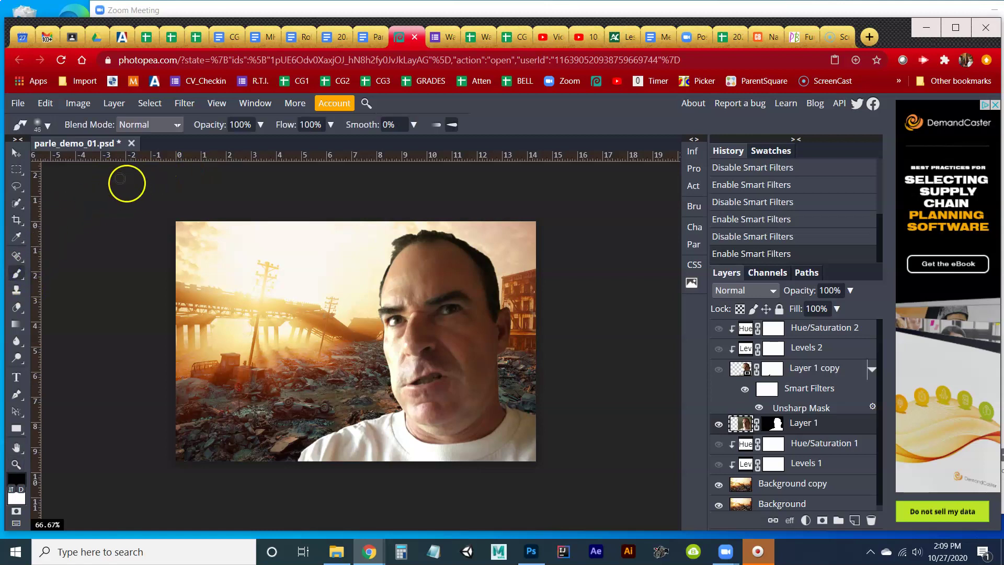
{"action": "left_click", "coordinate": [49, 126]}
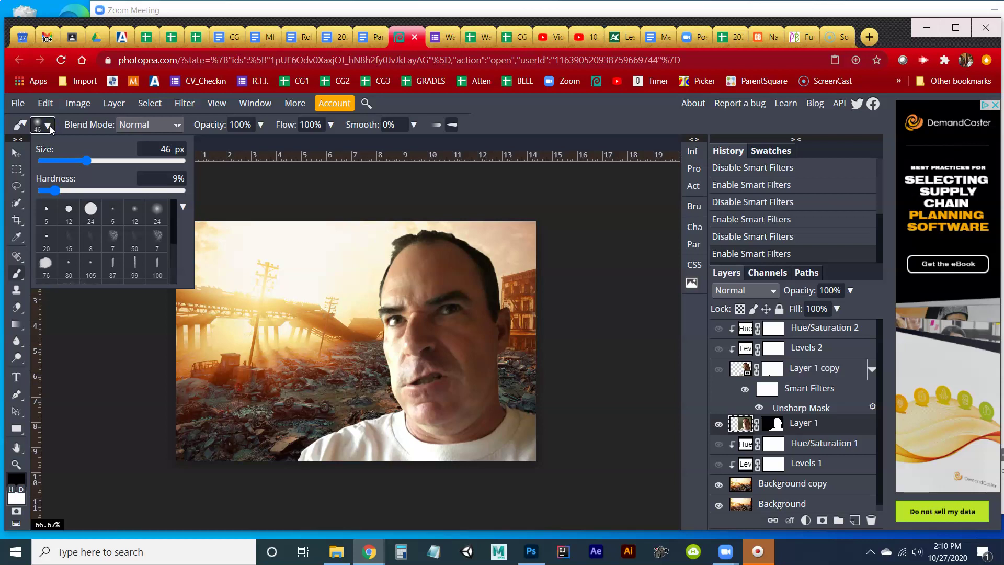
{"action": "scroll", "coordinate": [172, 258], "scroll_direction": "down", "scroll_amount": 3}
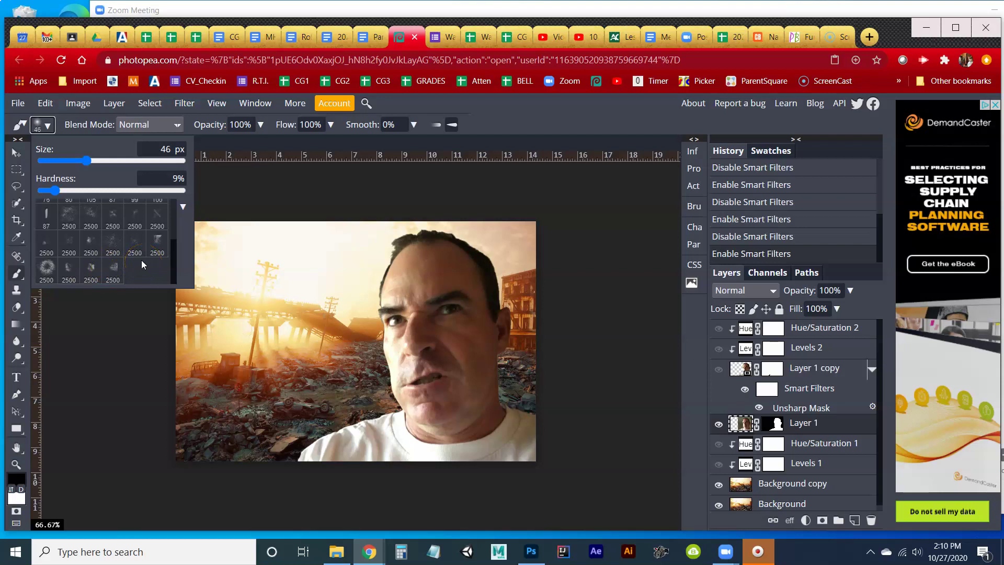
{"action": "left_click", "coordinate": [183, 207]}
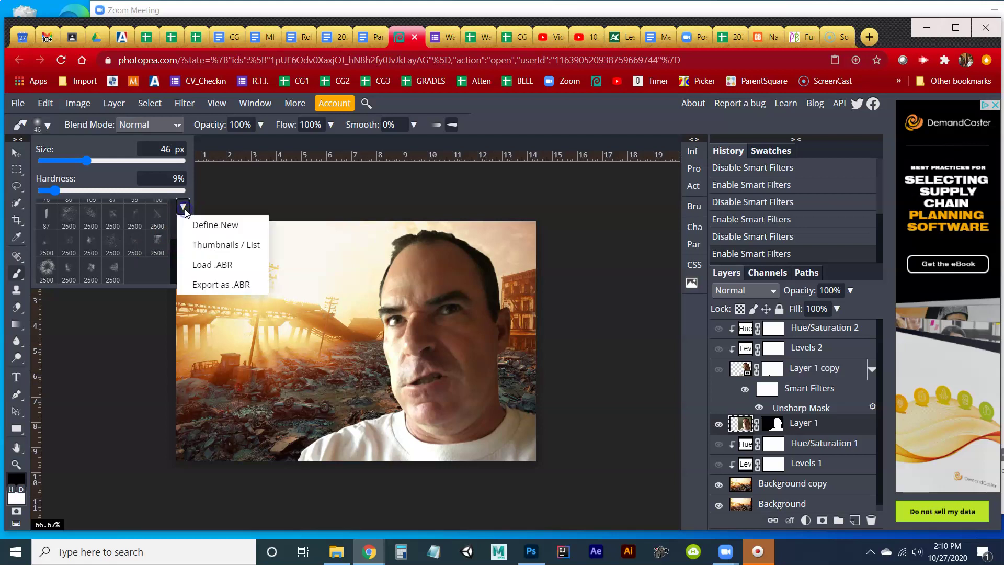
{"action": "left_click", "coordinate": [211, 267]}
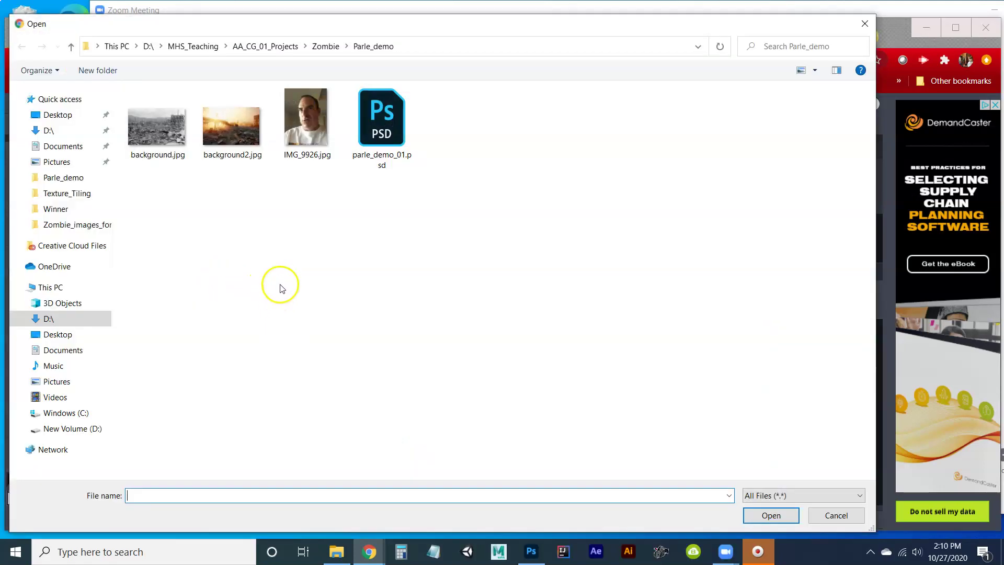
{"action": "left_click", "coordinate": [326, 46]}
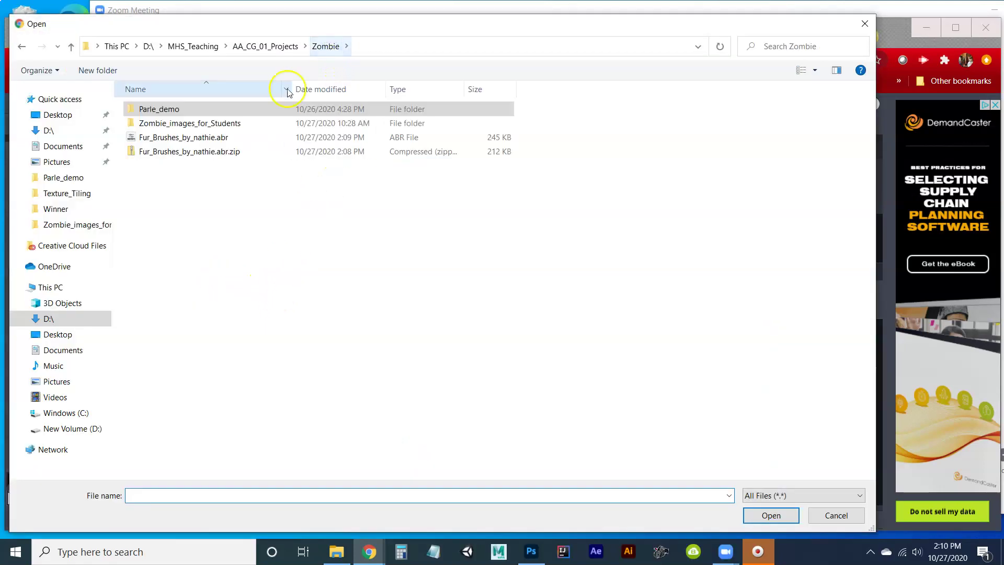
{"action": "left_click", "coordinate": [215, 137]}
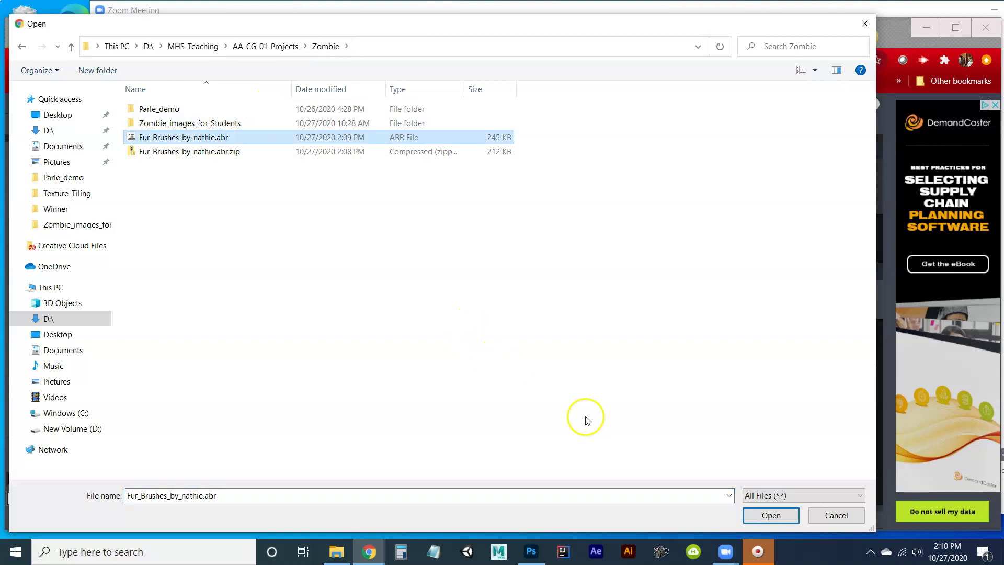
{"action": "left_click", "coordinate": [771, 516]}
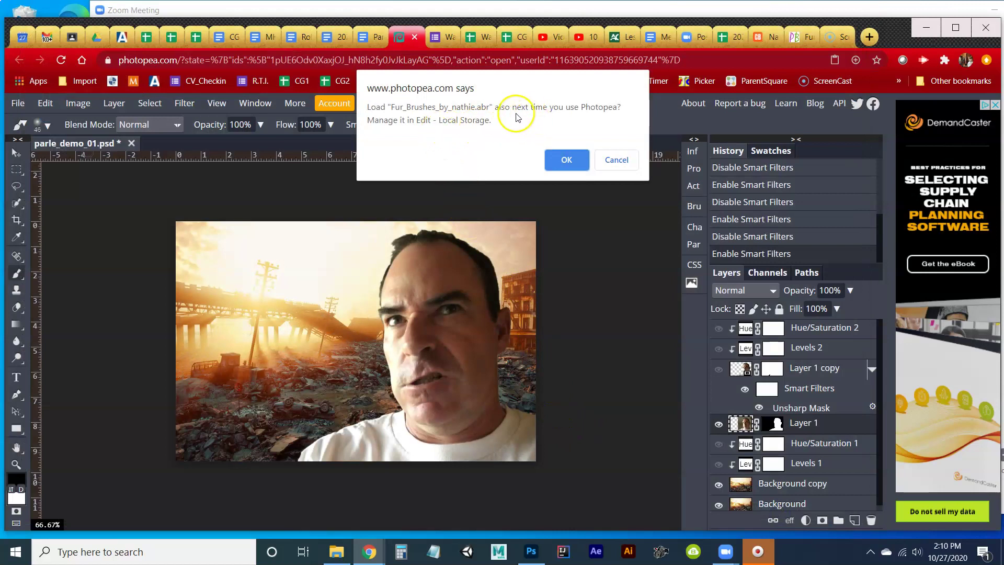
{"action": "left_click", "coordinate": [555, 161]}
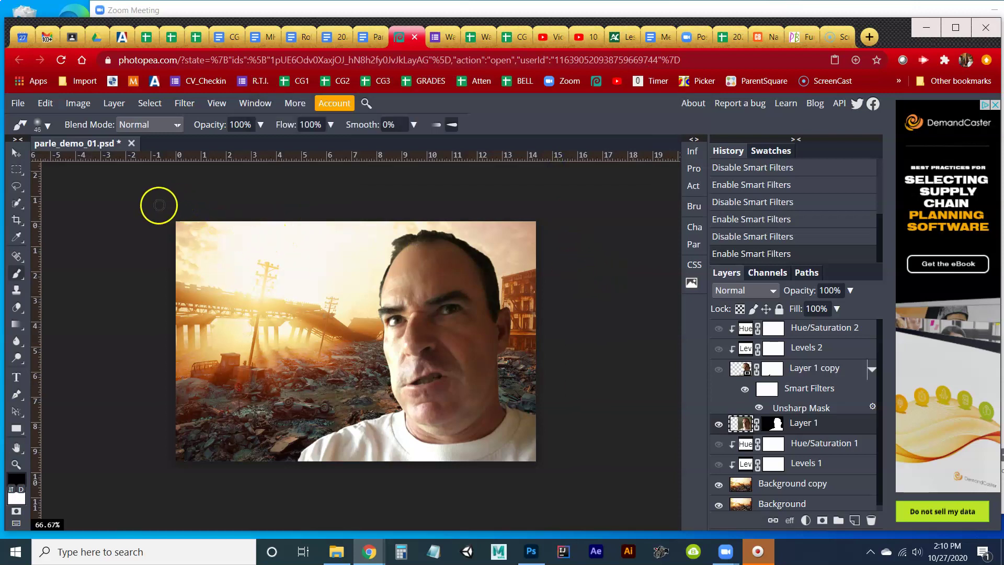
Step: Choose a large fur brush preset from the canvas presets menu
{"action": "right_click", "coordinate": [276, 260]}
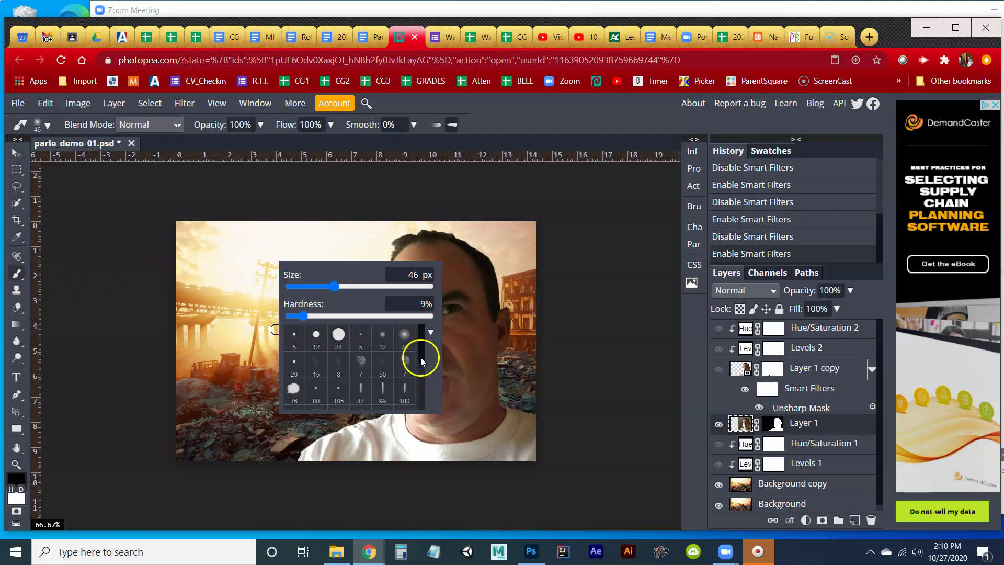
{"action": "left_click_drag", "start_coordinate": [421, 357], "coordinate": [425, 406]}
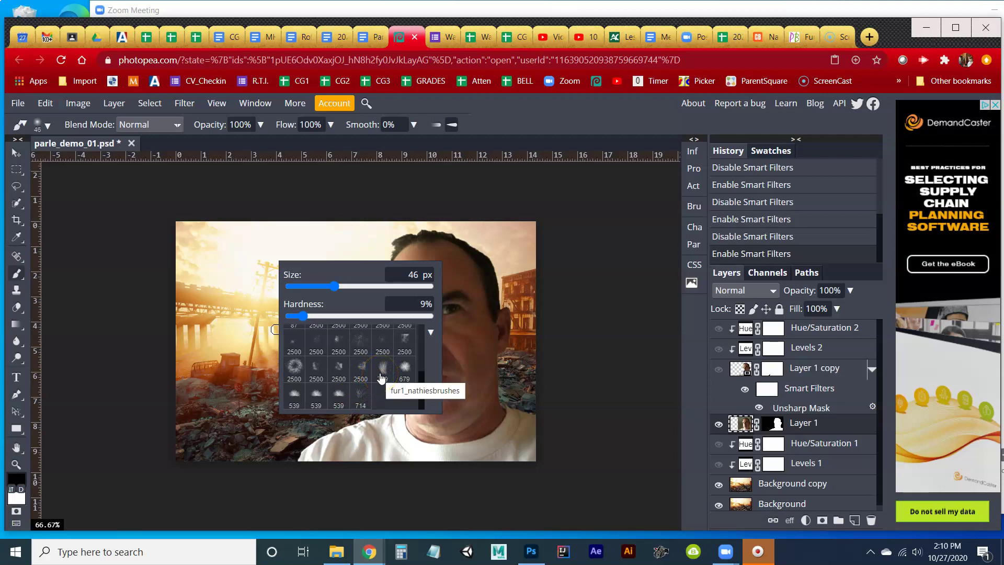
{"action": "left_click", "coordinate": [298, 394]}
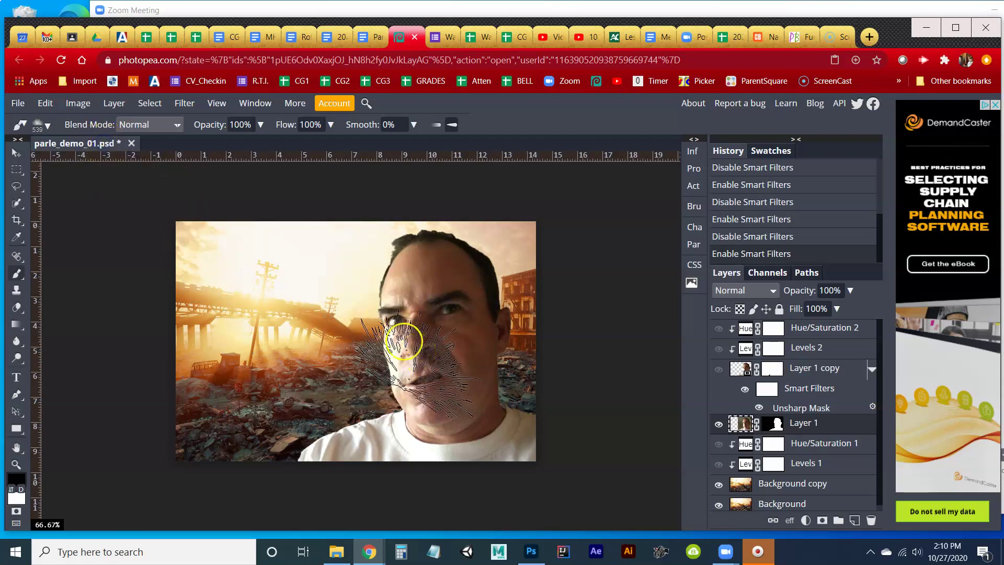
Step: Paint fur strokes on Layer 1's mask, undo the face stroke, and shrink the brush
{"action": "left_click", "coordinate": [772, 422]}
{"action": "left_click_drag", "start_coordinate": [237, 322], "coordinate": [382, 335]}
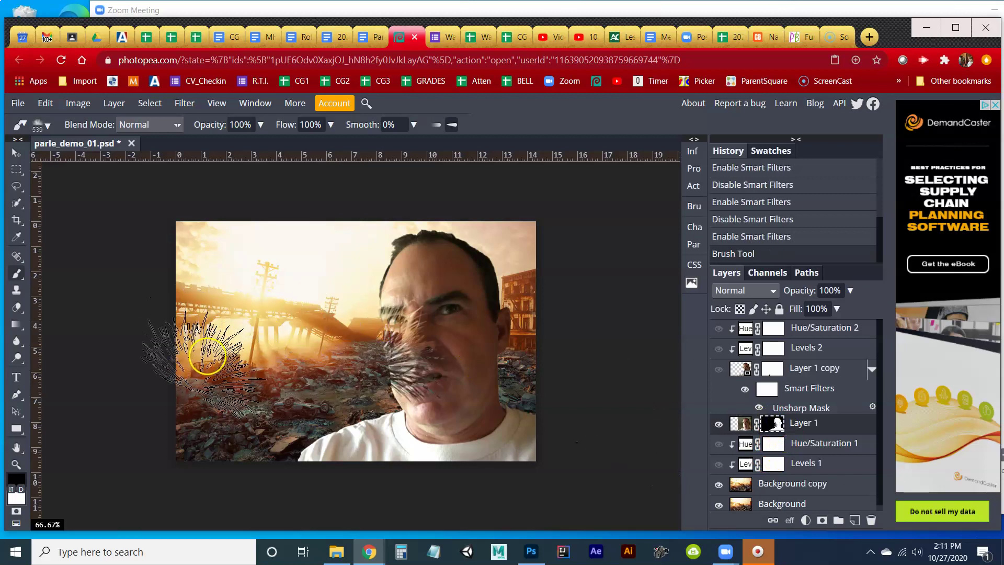
{"action": "mouse_move", "coordinate": [207, 361]}
{"action": "left_mouse_down"}
{"action": "mouse_move", "coordinate": [277, 366]}
{"action": "mouse_move", "coordinate": [306, 314]}
{"action": "mouse_move", "coordinate": [336, 307]}
{"action": "left_mouse_up"}
{"action": "key", "text": "ctrl+z"}
{"action": "key", "text": "ctrl+z"}
{"action": "key", "text": "bracketleft"}
{"action": "key", "text": "bracketleft"}
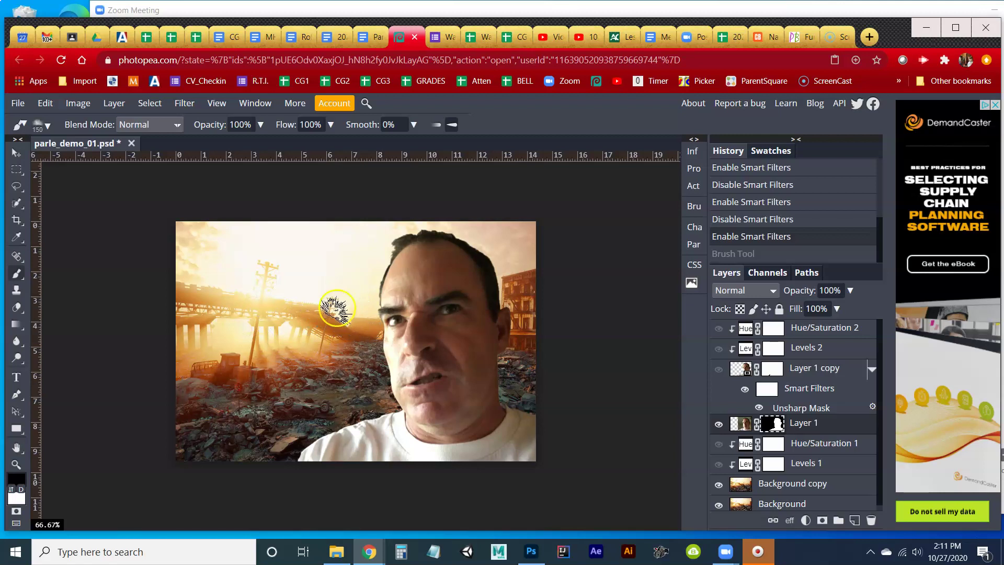
Step: Zoom to 200% on the forehead and paint a fur stroke above it
{"action": "key", "text": "z"}
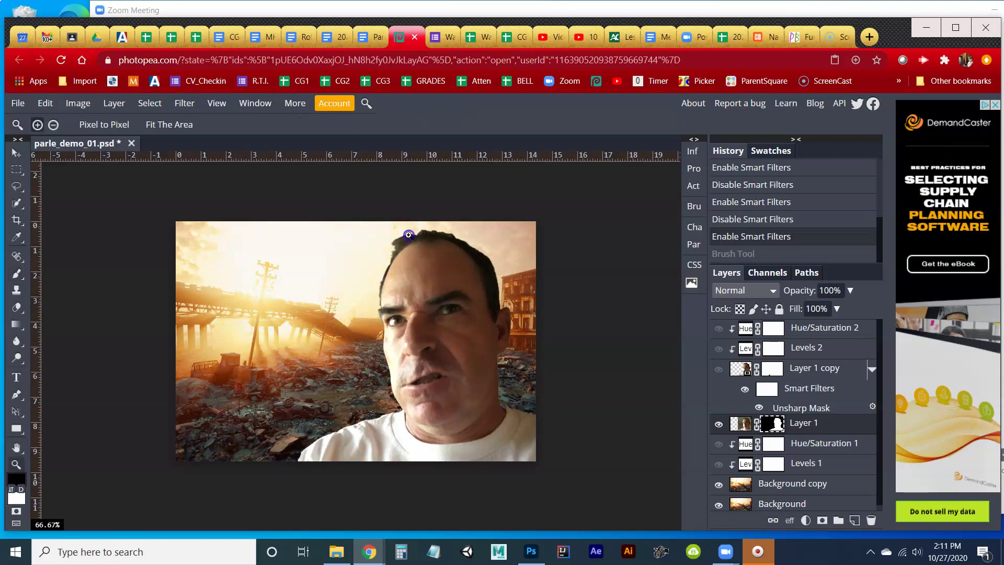
{"action": "left_click", "coordinate": [407, 238]}
{"action": "left_click", "coordinate": [439, 253]}
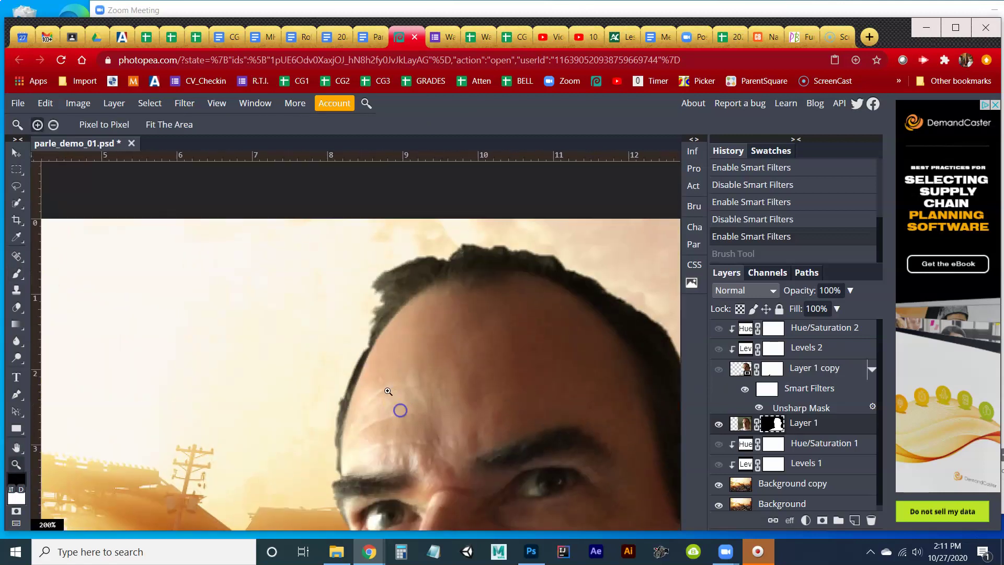
{"action": "key", "text": "b"}
{"action": "left_click_drag", "start_coordinate": [335, 347], "coordinate": [352, 270]}
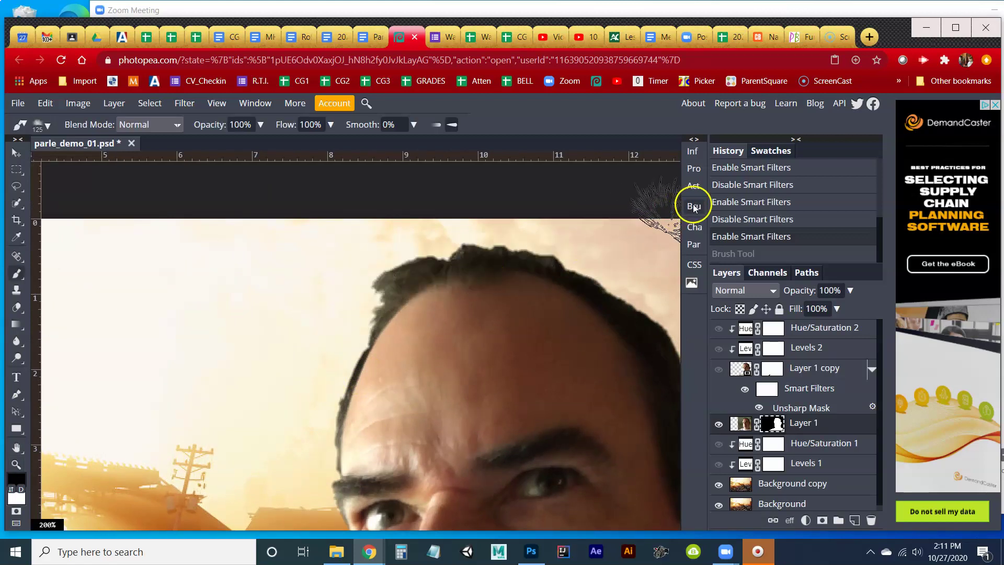
Step: Set brush spacing, a 296° angle and 70 px size, then paint hair strands along the hairline
{"action": "left_click", "coordinate": [694, 206]}
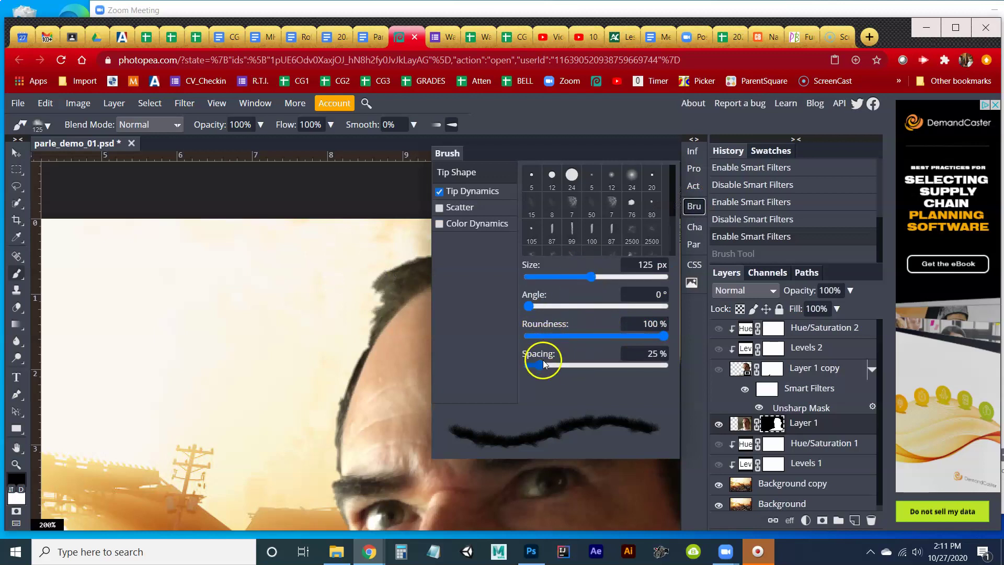
{"action": "left_click_drag", "start_coordinate": [543, 363], "coordinate": [574, 365]}
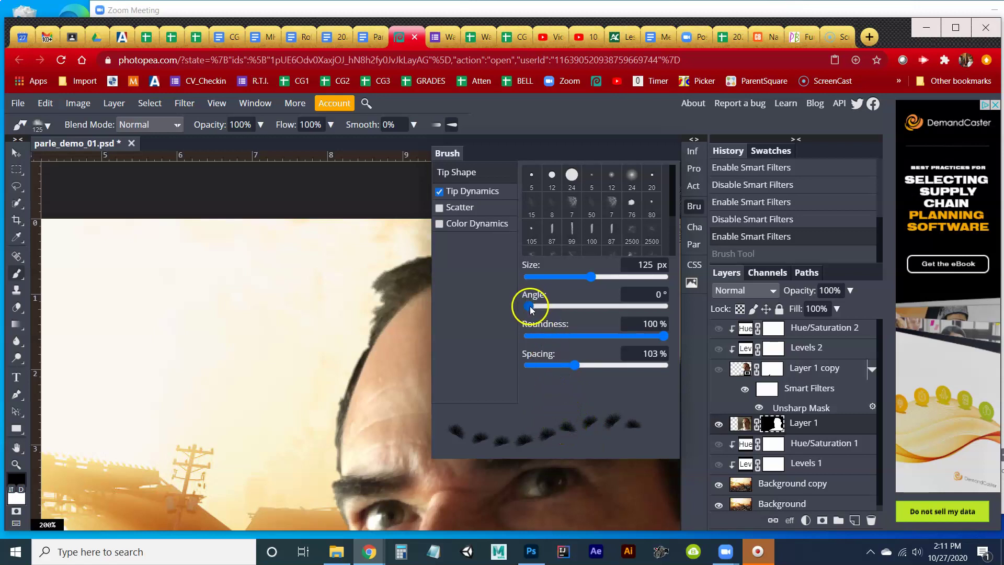
{"action": "left_click_drag", "start_coordinate": [530, 309], "coordinate": [620, 308]}
{"action": "mouse_move", "coordinate": [398, 303]}
{"action": "left_mouse_down"}
{"action": "mouse_move", "coordinate": [335, 319]}
{"action": "mouse_move", "coordinate": [413, 309]}
{"action": "left_mouse_up"}
{"action": "mouse_move", "coordinate": [626, 307]}
{"action": "left_mouse_down"}
{"action": "mouse_move", "coordinate": [617, 308]}
{"action": "mouse_move", "coordinate": [642, 307]}
{"action": "left_mouse_up"}
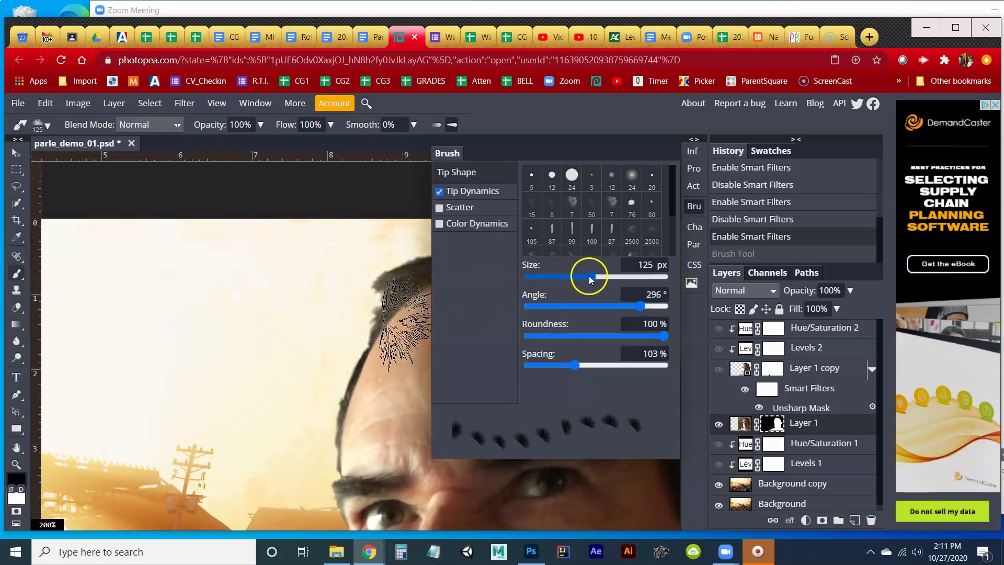
{"action": "left_click_drag", "start_coordinate": [589, 276], "coordinate": [579, 280]}
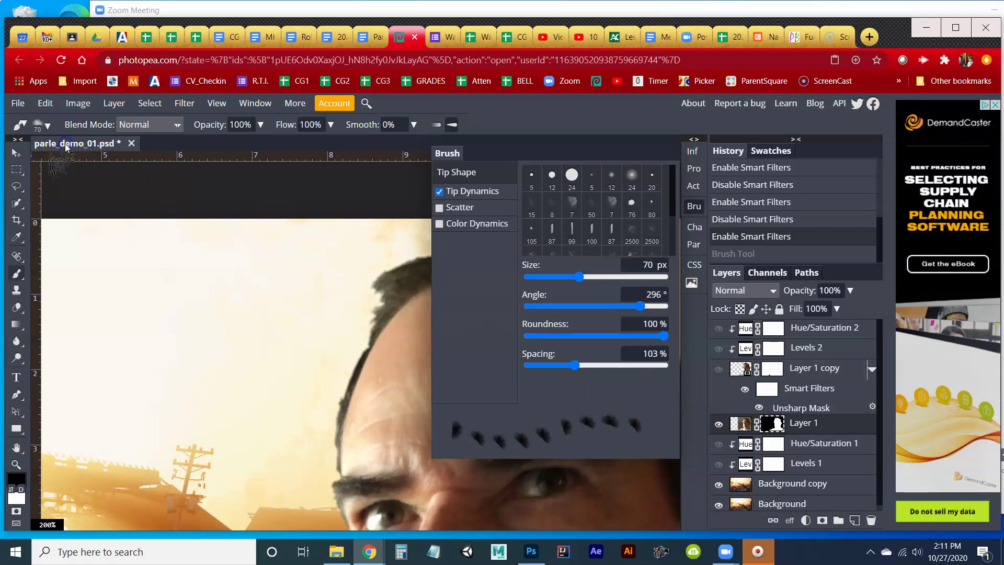
{"action": "left_click", "coordinate": [701, 206]}
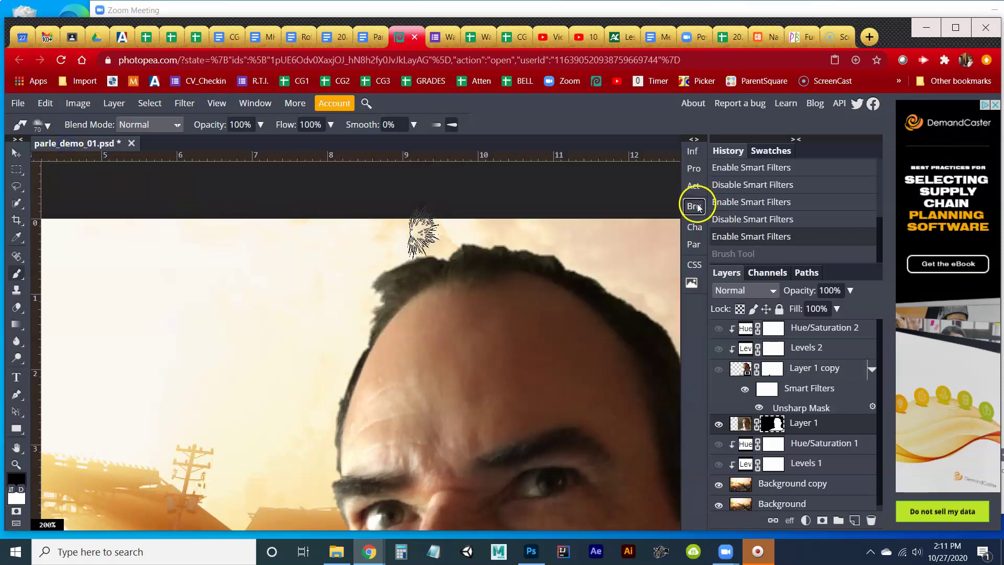
{"action": "mouse_move", "coordinate": [370, 297]}
{"action": "left_mouse_down"}
{"action": "mouse_move", "coordinate": [348, 332]}
{"action": "mouse_move", "coordinate": [367, 317]}
{"action": "mouse_move", "coordinate": [335, 328]}
{"action": "left_mouse_up"}
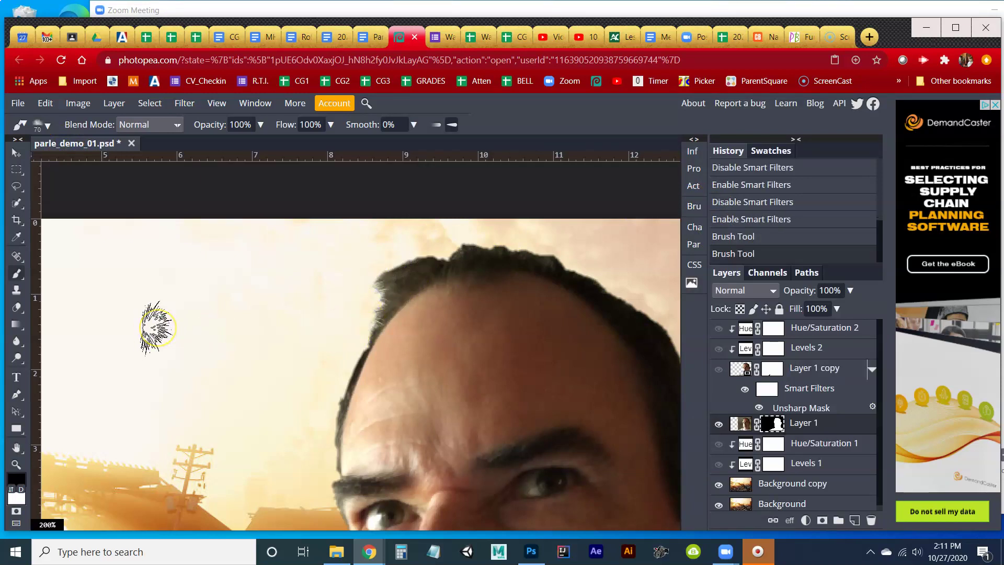
Step: Zoom in on the hairline and undo the earlier hairline strokes
{"action": "left_click", "coordinate": [16, 464]}
{"action": "left_click", "coordinate": [146, 398], "text": "alt"}
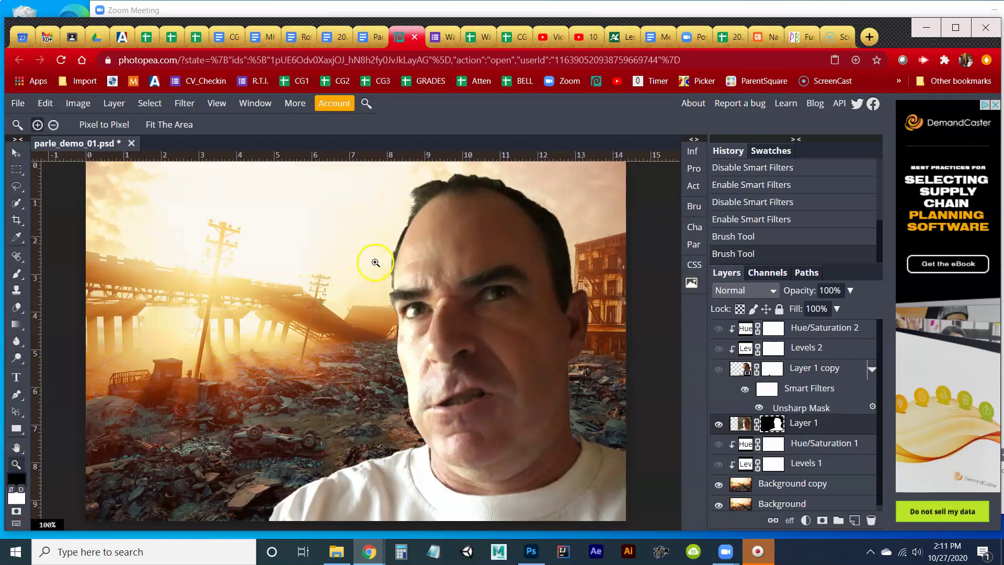
{"action": "left_click", "coordinate": [425, 205]}
{"action": "left_click", "coordinate": [425, 205]}
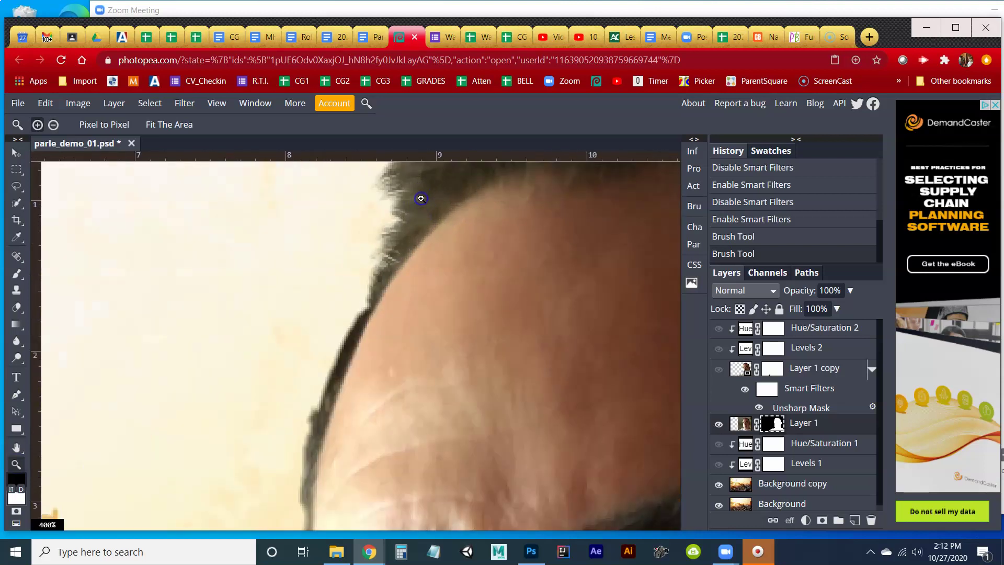
{"action": "left_click", "coordinate": [424, 207]}
{"action": "left_click_drag", "start_coordinate": [425, 207], "coordinate": [421, 274]}
{"action": "key", "text": "ctrl+z"}
{"action": "key", "text": "ctrl+z"}
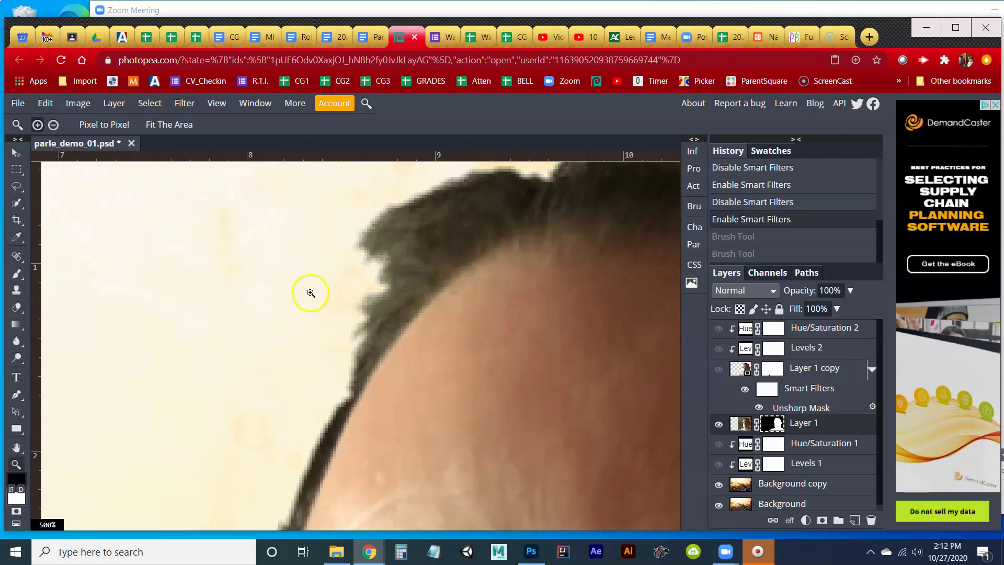
Step: Set the foreground colour to grey, test-paint hair dabs at the hairline, and undo them
{"action": "key", "text": "b"}
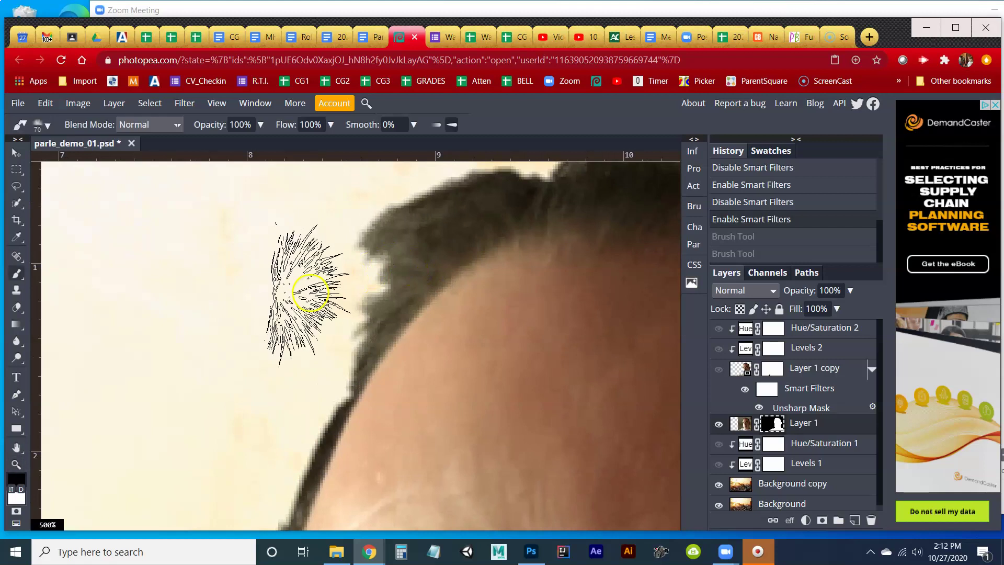
{"action": "left_click", "coordinate": [17, 479]}
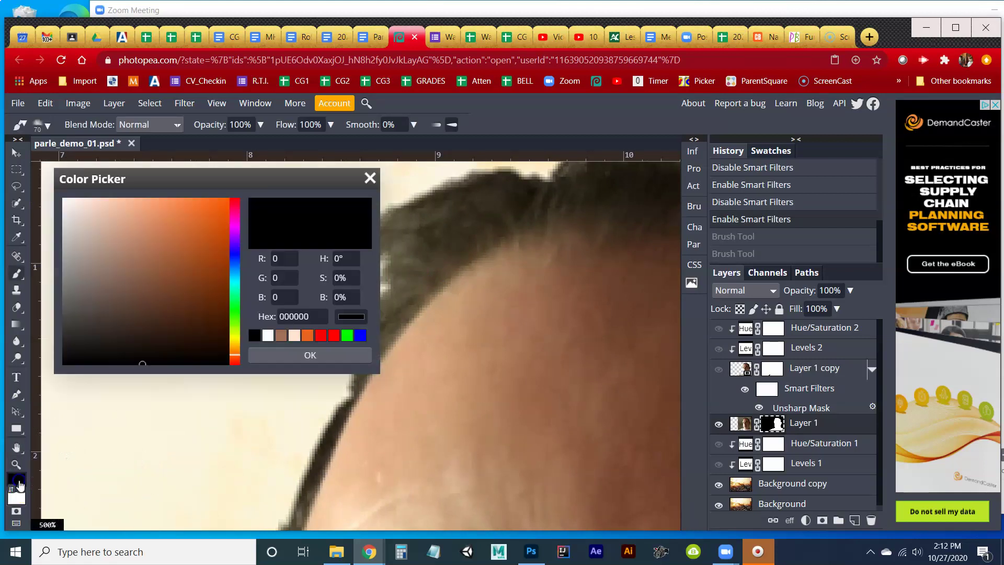
{"action": "left_click", "coordinate": [63, 278]}
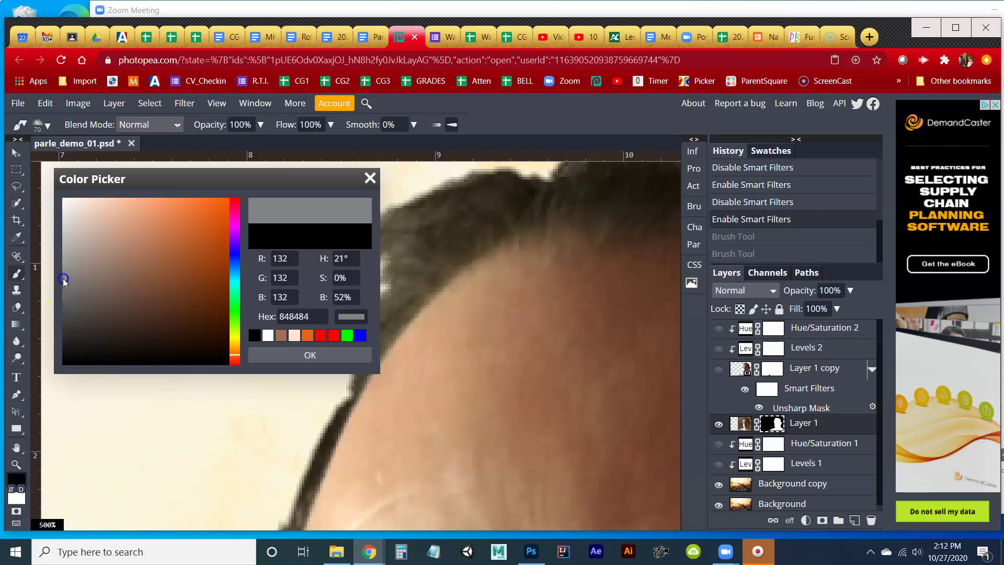
{"action": "left_click", "coordinate": [295, 355]}
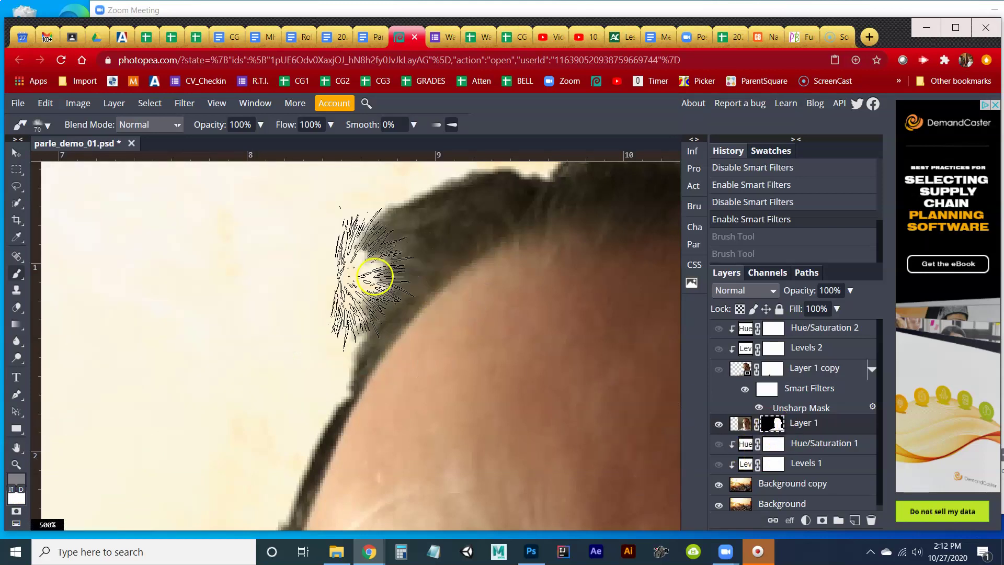
{"action": "left_click", "coordinate": [358, 271]}
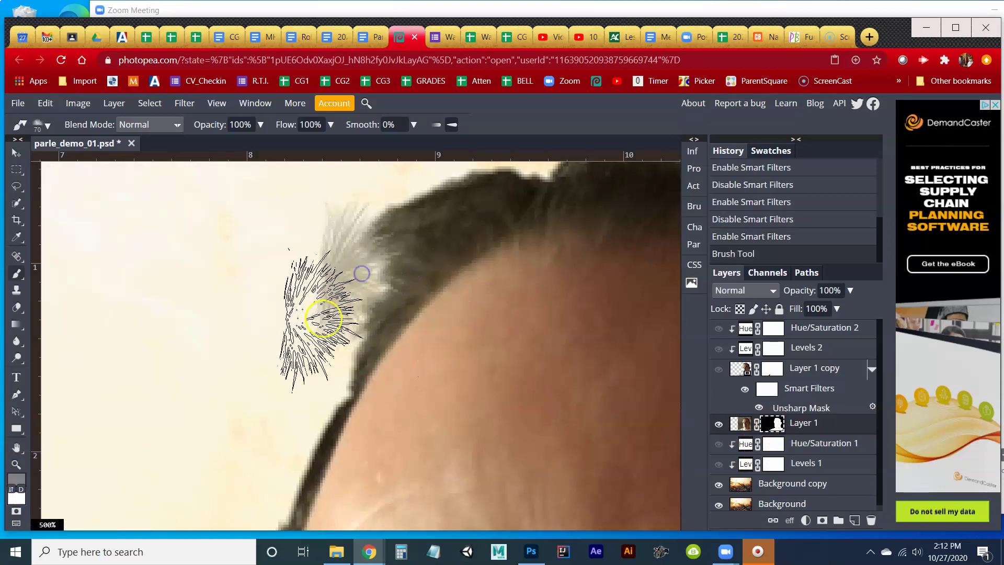
{"action": "key", "text": "ctrl+z"}
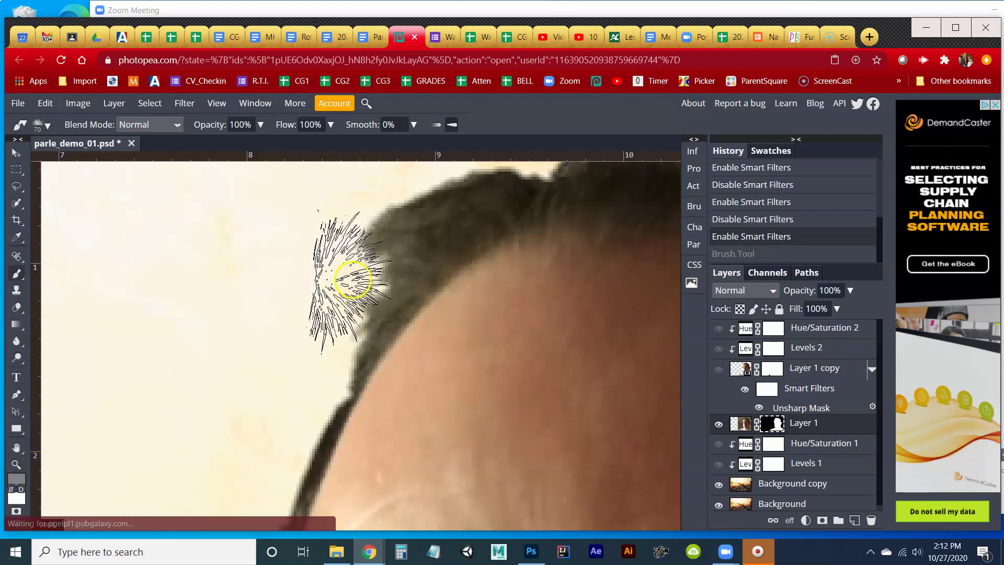
{"action": "left_click", "coordinate": [351, 281]}
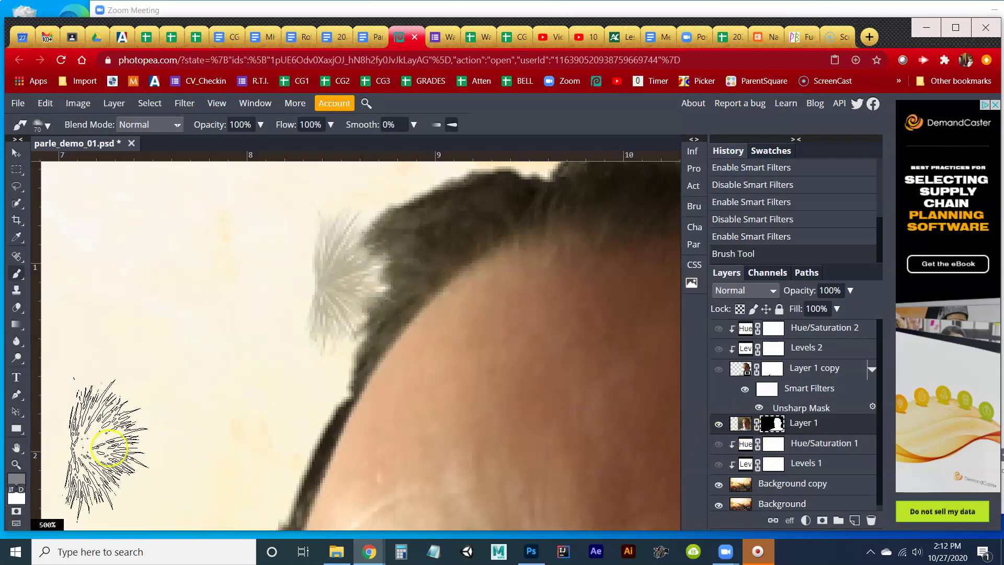
{"action": "key", "text": "ctrl+z"}
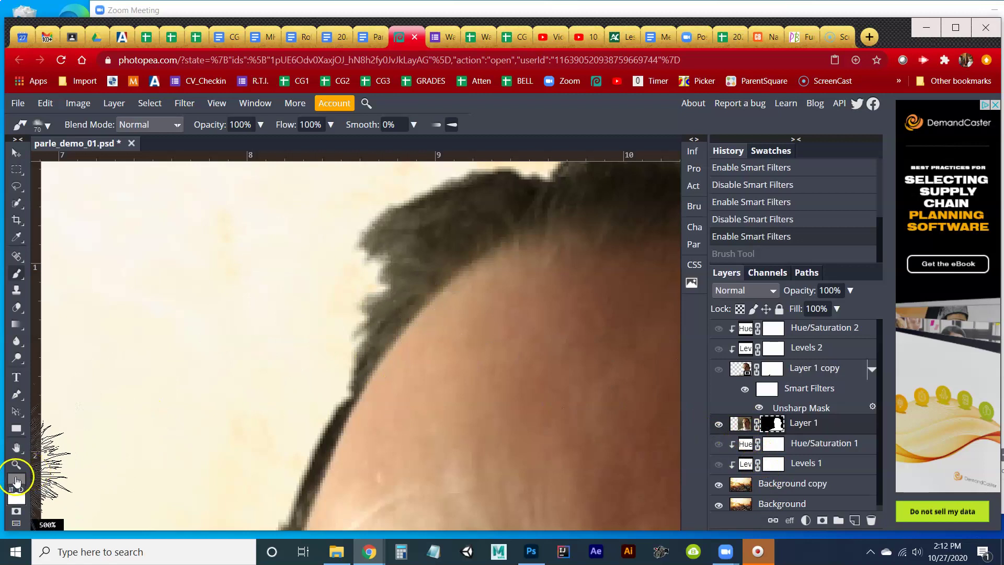
Step: Set the foreground colour to black, paint a hair stroke, and shrink the brush to 50
{"action": "left_click", "coordinate": [16, 480]}
{"action": "left_click_drag", "start_coordinate": [87, 348], "coordinate": [50, 366]}
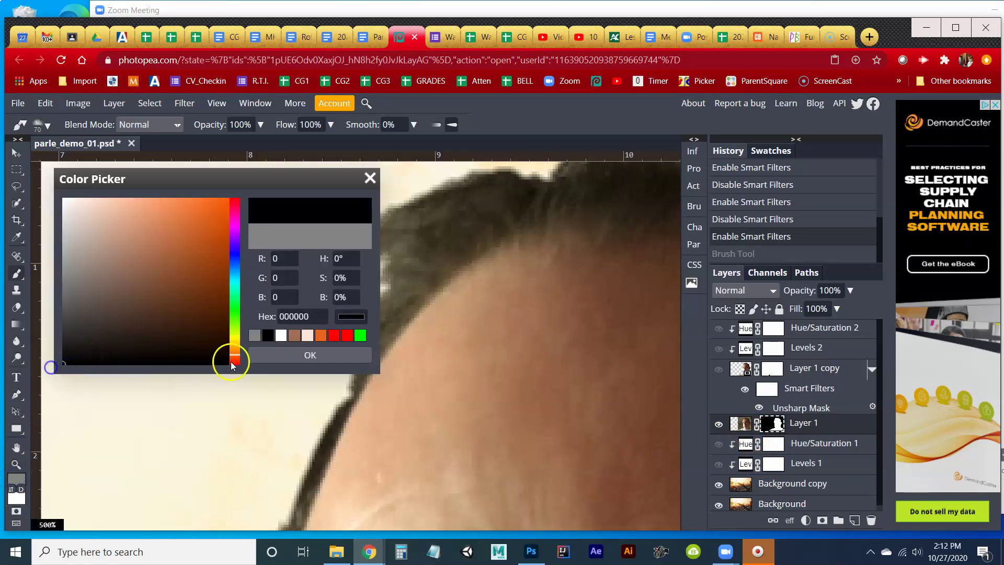
{"action": "left_click", "coordinate": [260, 355]}
{"action": "left_click_drag", "start_coordinate": [261, 356], "coordinate": [295, 293]}
{"action": "key", "text": "bracketleft"}
{"action": "key", "text": "bracketleft"}
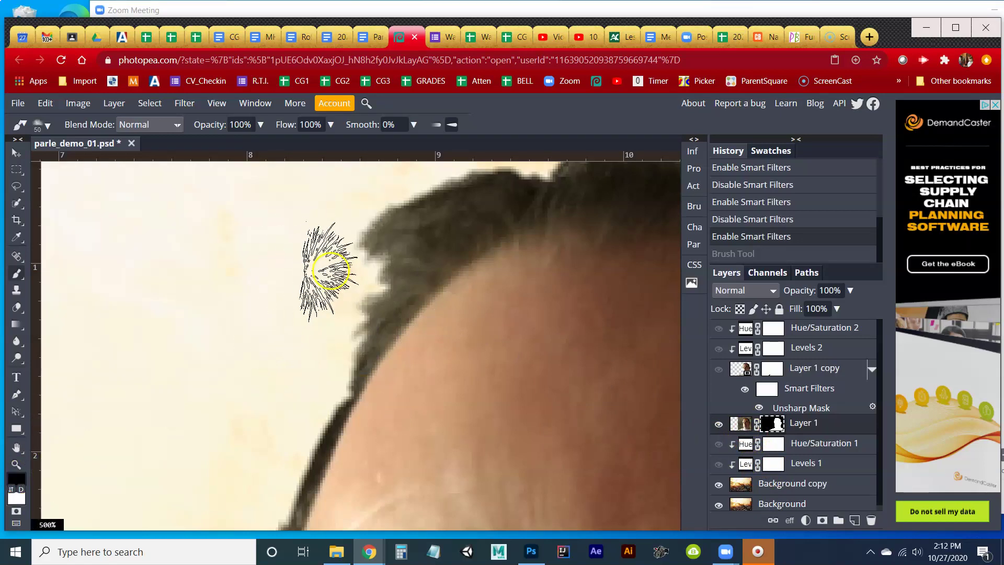
Step: Paint hair-strand strokes along the hairline and top of the head, then fit the image in view
{"action": "left_click", "coordinate": [335, 285]}
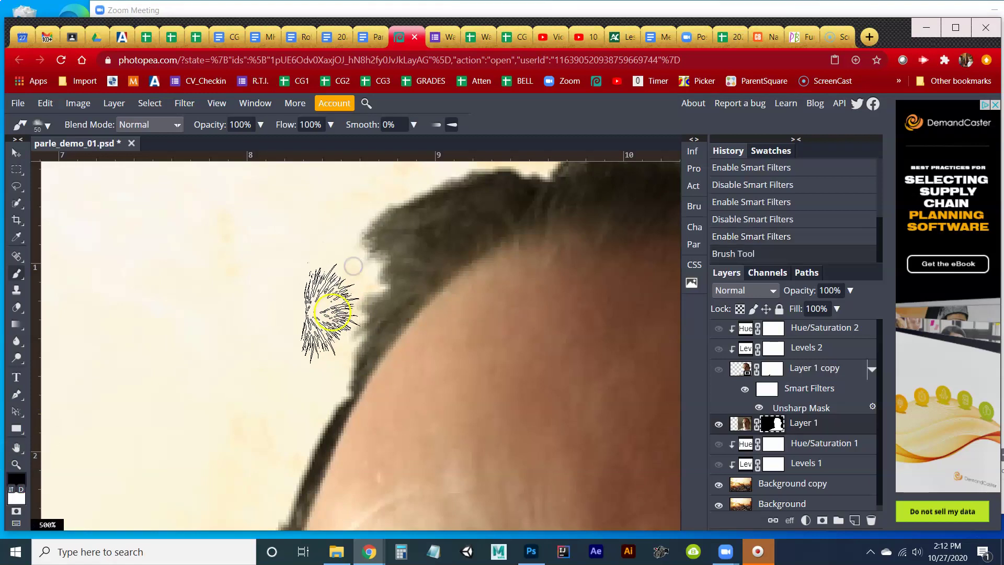
{"action": "left_click", "coordinate": [339, 316]}
{"action": "left_click", "coordinate": [340, 314]}
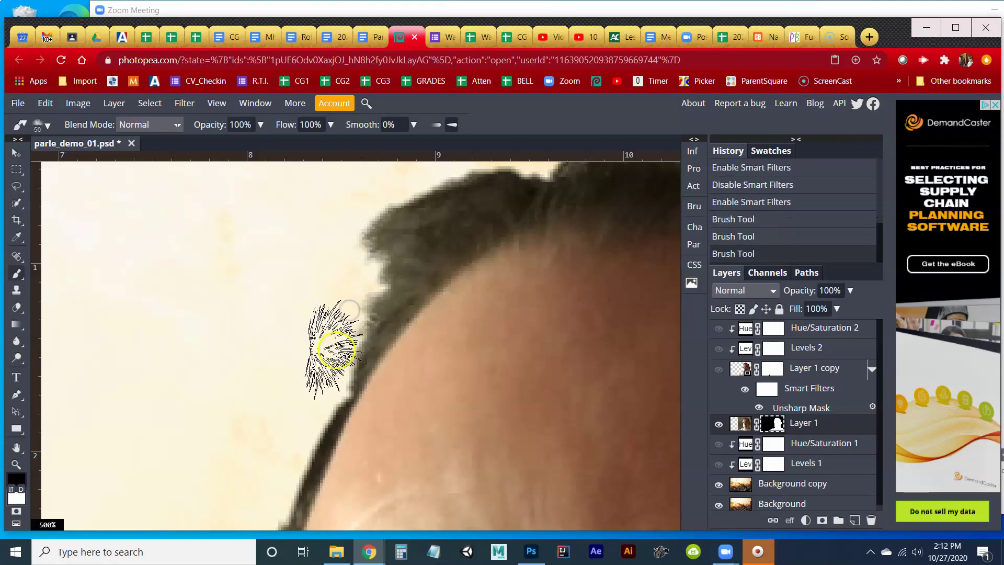
{"action": "left_click", "coordinate": [333, 338]}
{"action": "left_click_drag", "start_coordinate": [509, 302], "coordinate": [410, 440]}
{"action": "mouse_move", "coordinate": [442, 293]}
{"action": "left_mouse_down"}
{"action": "mouse_move", "coordinate": [453, 246]}
{"action": "mouse_move", "coordinate": [460, 266]}
{"action": "mouse_move", "coordinate": [471, 262]}
{"action": "left_mouse_up"}
{"action": "left_click", "coordinate": [409, 263]}
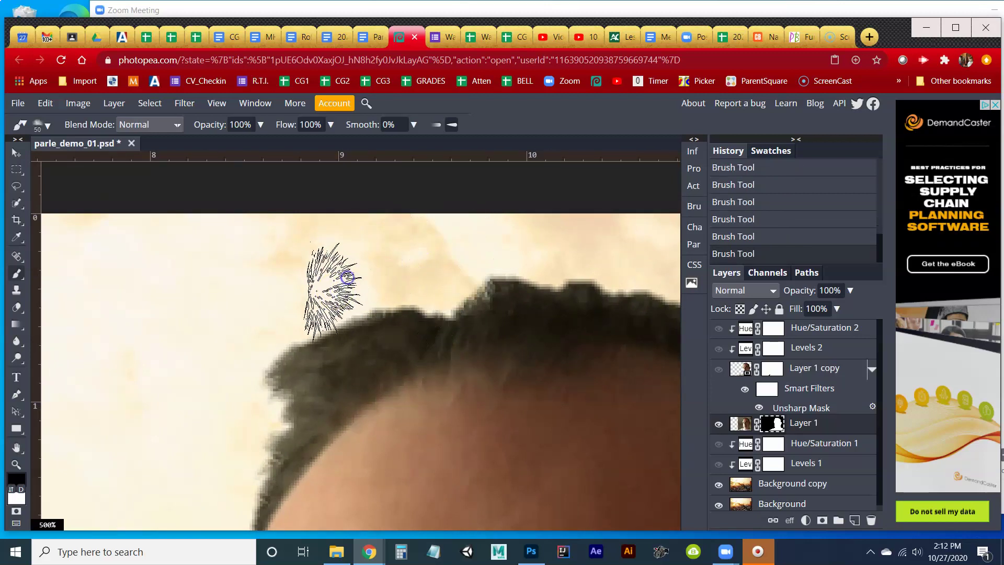
{"action": "mouse_move", "coordinate": [266, 420]}
{"action": "left_mouse_down"}
{"action": "mouse_move", "coordinate": [289, 363]}
{"action": "mouse_move", "coordinate": [332, 332]}
{"action": "mouse_move", "coordinate": [313, 303]}
{"action": "mouse_move", "coordinate": [292, 325]}
{"action": "mouse_move", "coordinate": [312, 318]}
{"action": "mouse_move", "coordinate": [258, 347]}
{"action": "mouse_move", "coordinate": [269, 385]}
{"action": "mouse_move", "coordinate": [262, 415]}
{"action": "mouse_move", "coordinate": [282, 394]}
{"action": "left_mouse_up"}
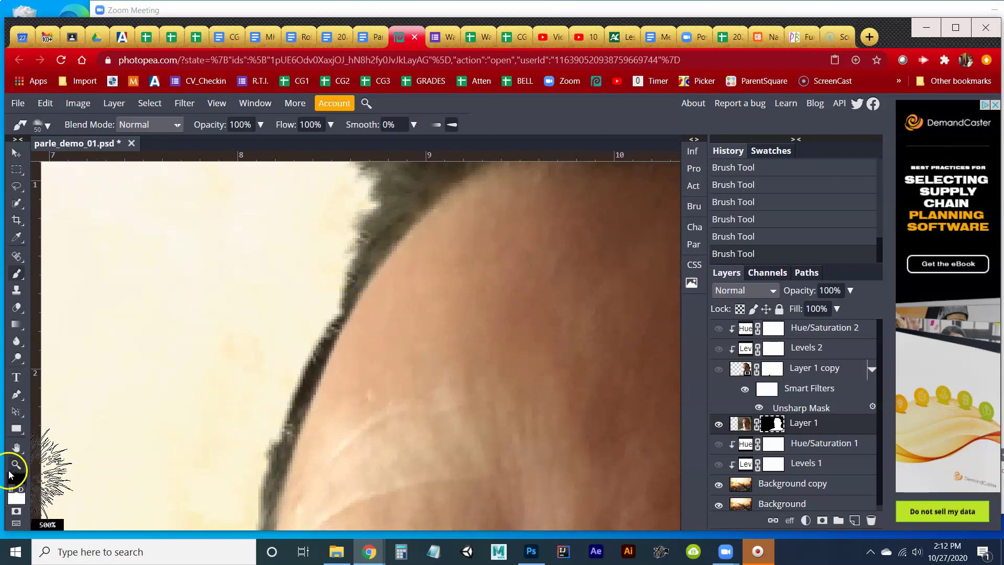
{"action": "double_click", "coordinate": [16, 464]}
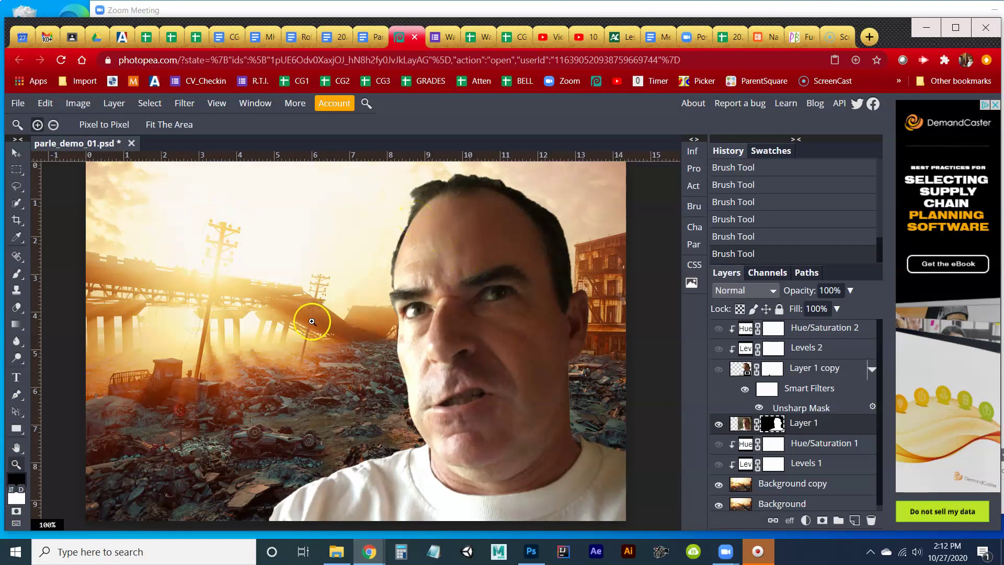
{"action": "left_click", "coordinate": [811, 35]}
{"action": "scroll", "coordinate": [120, 262], "scroll_direction": "down", "scroll_amount": 15}
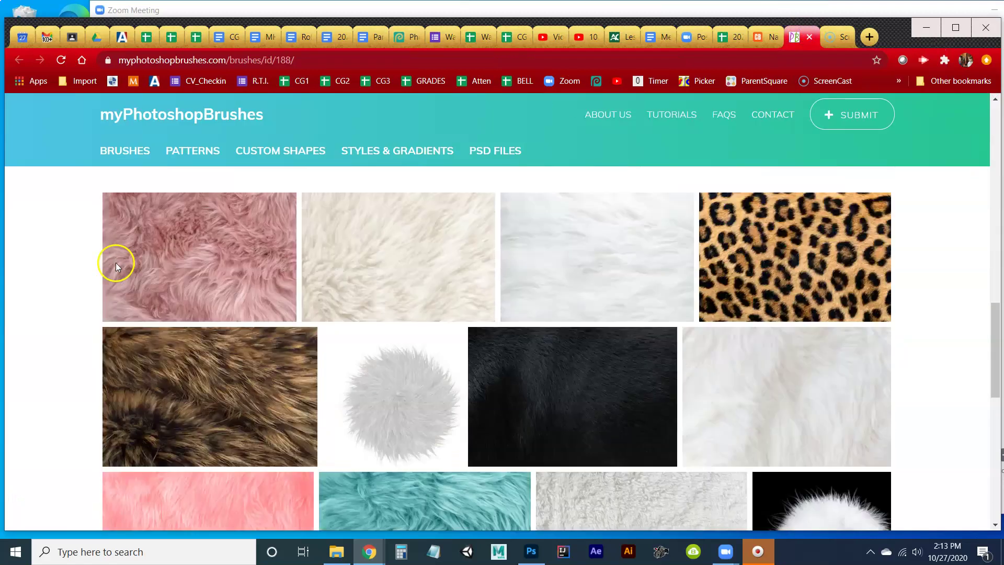
{"action": "scroll", "coordinate": [117, 268], "scroll_direction": "down", "scroll_amount": 3}
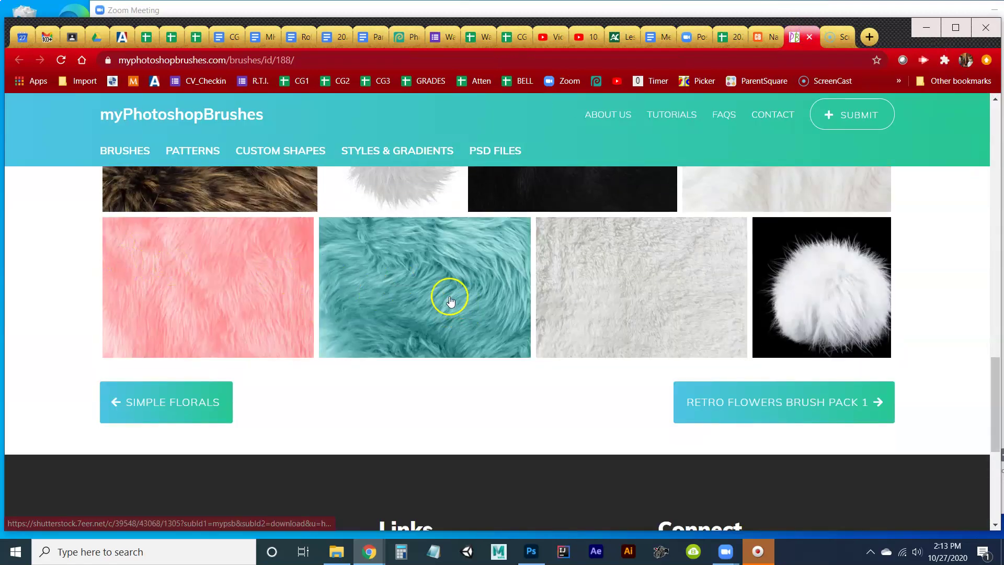
{"action": "scroll", "coordinate": [392, 293], "scroll_direction": "up", "scroll_amount": 5}
{"action": "scroll", "coordinate": [382, 301], "scroll_direction": "up", "scroll_amount": 10}
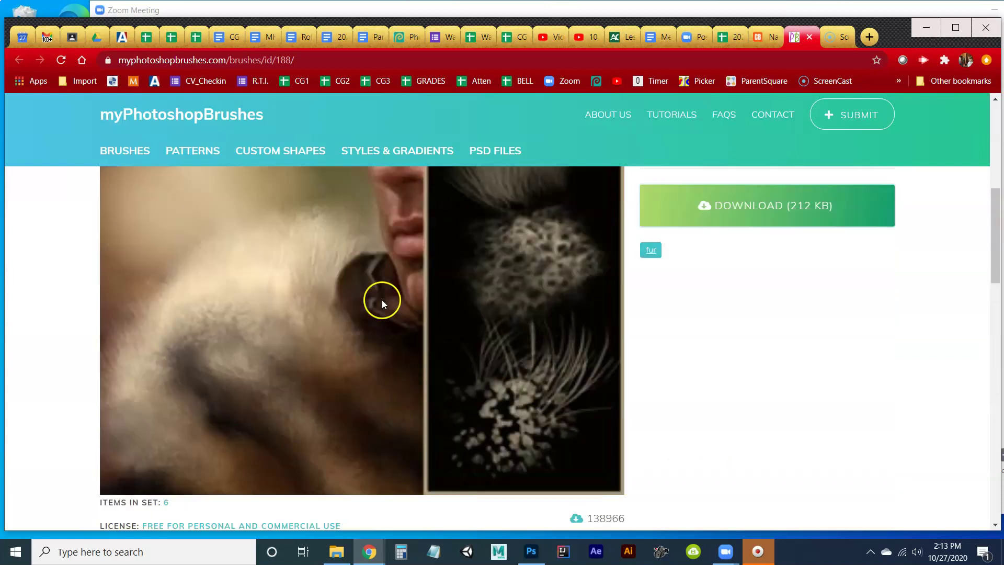
{"action": "scroll", "coordinate": [384, 301], "scroll_direction": "down", "scroll_amount": 6}
{"action": "scroll", "coordinate": [387, 302], "scroll_direction": "up", "scroll_amount": 1}
{"action": "scroll", "coordinate": [385, 302], "scroll_direction": "up", "scroll_amount": 10}
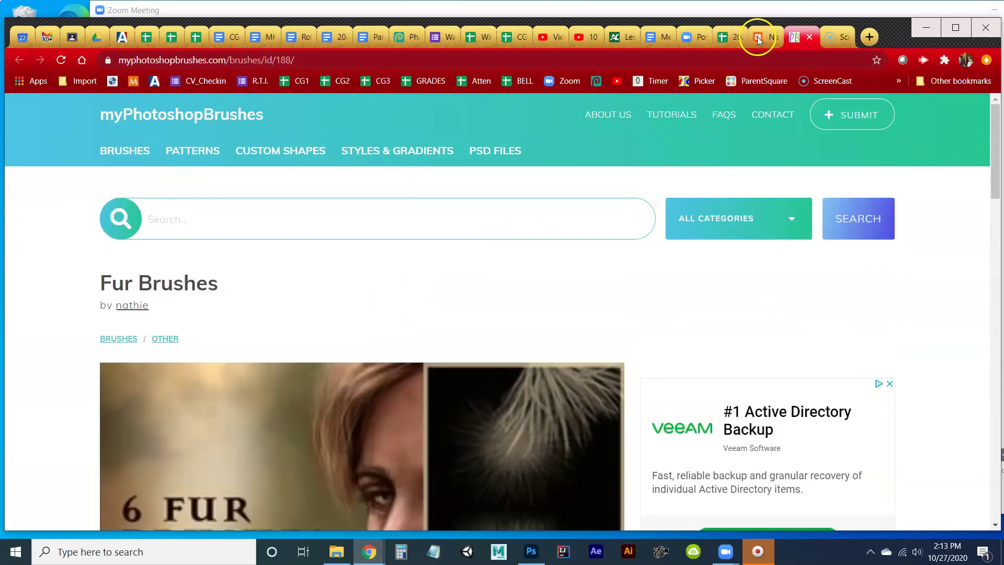
{"action": "left_click", "coordinate": [757, 36]}
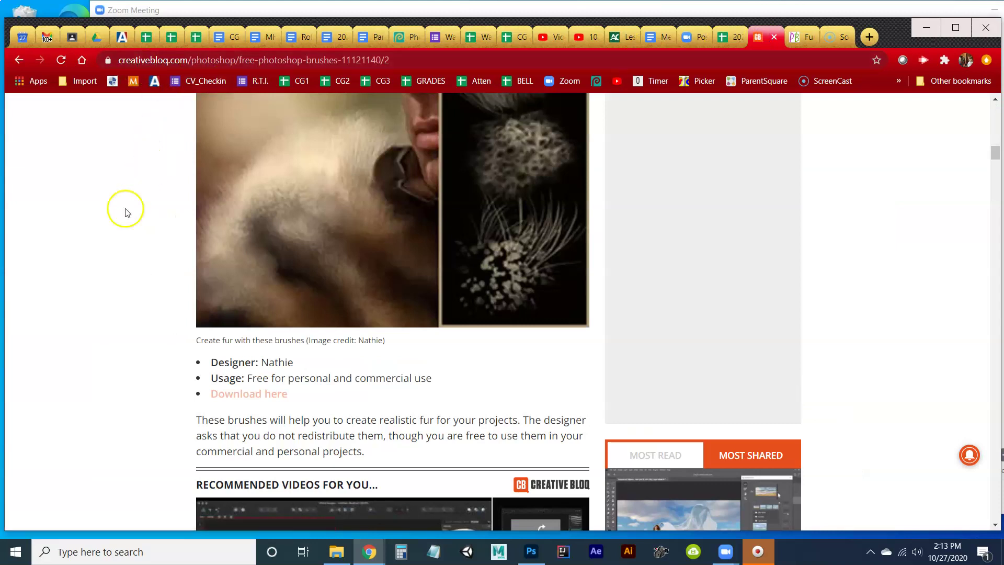
{"action": "scroll", "coordinate": [105, 231], "scroll_direction": "down", "scroll_amount": 6}
{"action": "scroll", "coordinate": [105, 230], "scroll_direction": "up", "scroll_amount": 7}
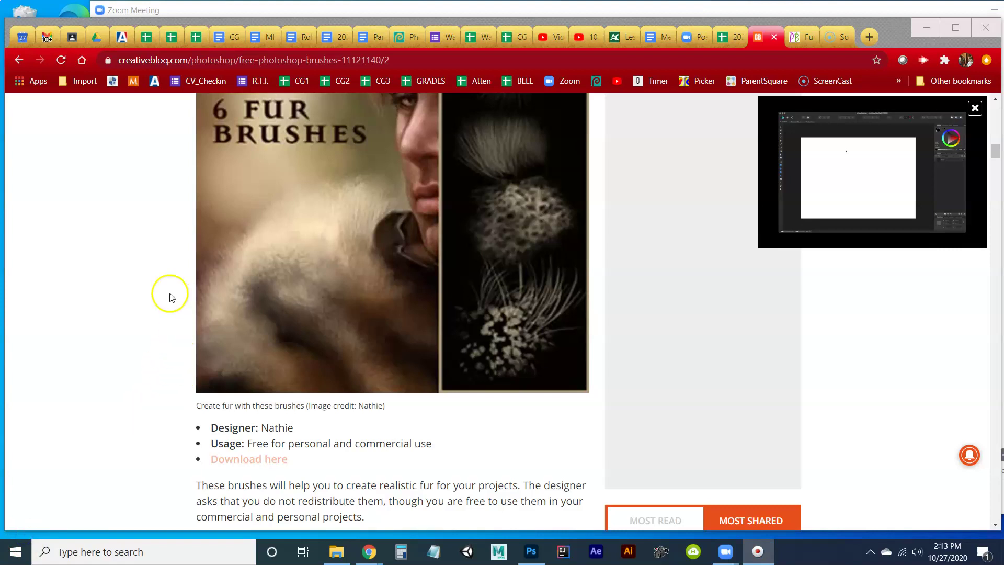
{"action": "left_click", "coordinate": [404, 42]}
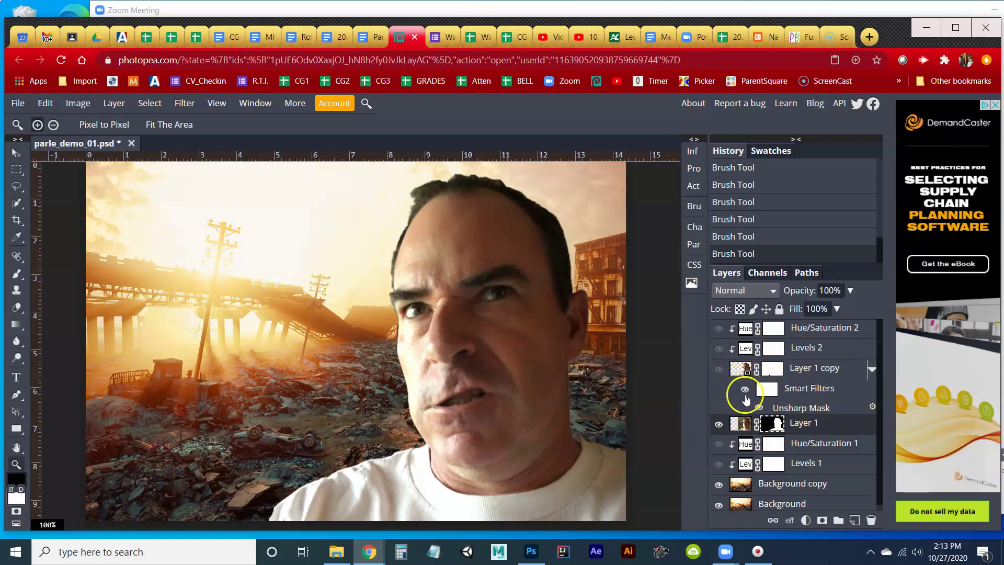
Step: Select the Levels 1 adjustment layer above the Background copy in the Layers panel
{"action": "scroll", "coordinate": [737, 399], "scroll_direction": "down", "scroll_amount": 1}
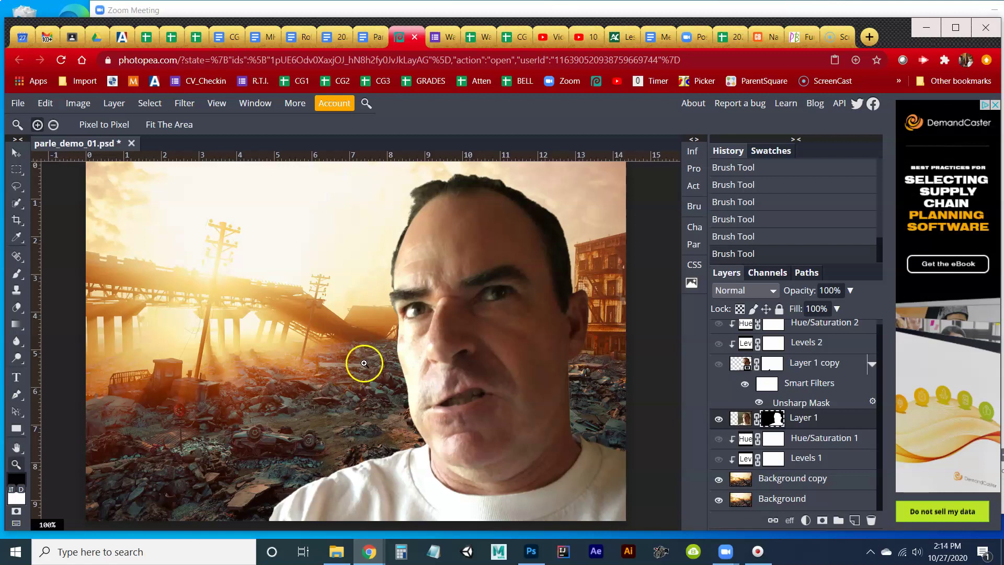
{"action": "left_click", "coordinate": [794, 477]}
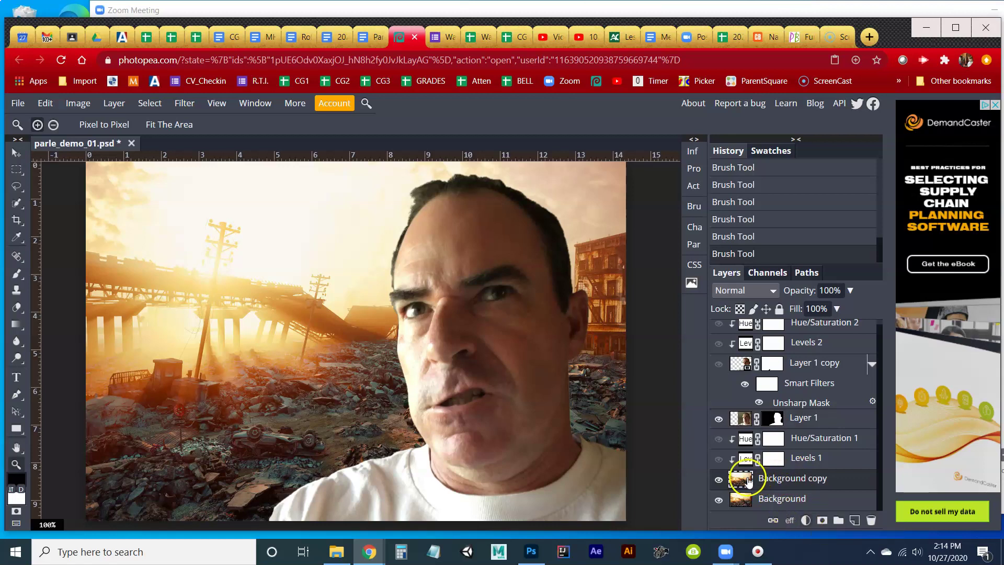
{"action": "left_click", "coordinate": [806, 520]}
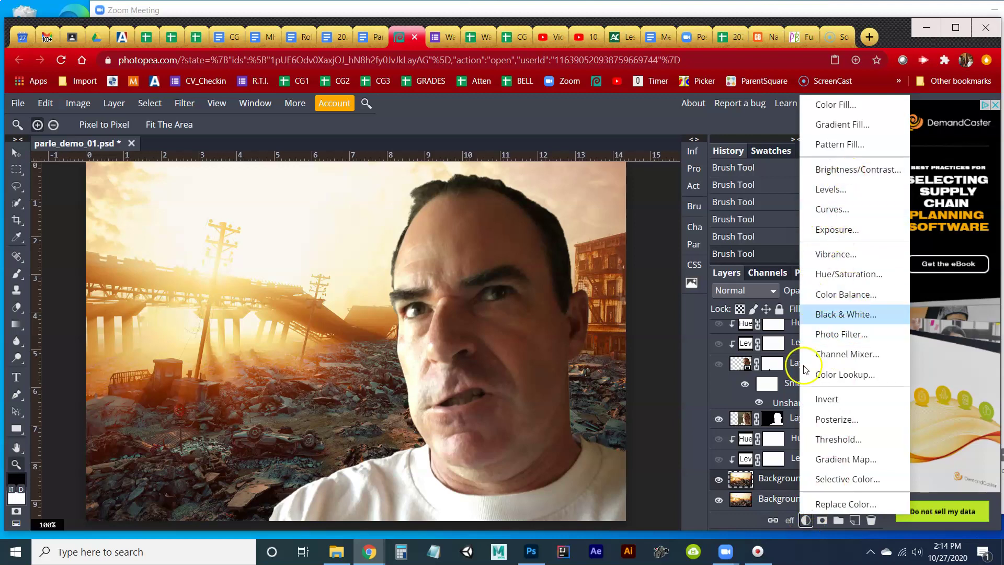
{"action": "left_click", "coordinate": [790, 460]}
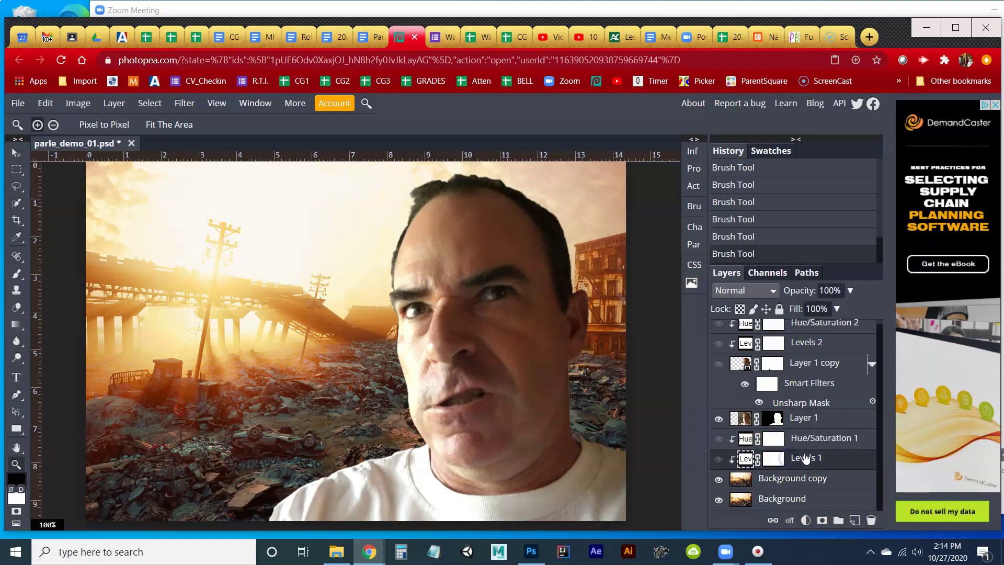
{"action": "left_click", "coordinate": [814, 459]}
Step: Compare the background with Levels 1 on and off, then show and select Hue/Saturation 1
{"action": "left_click", "coordinate": [720, 459]}
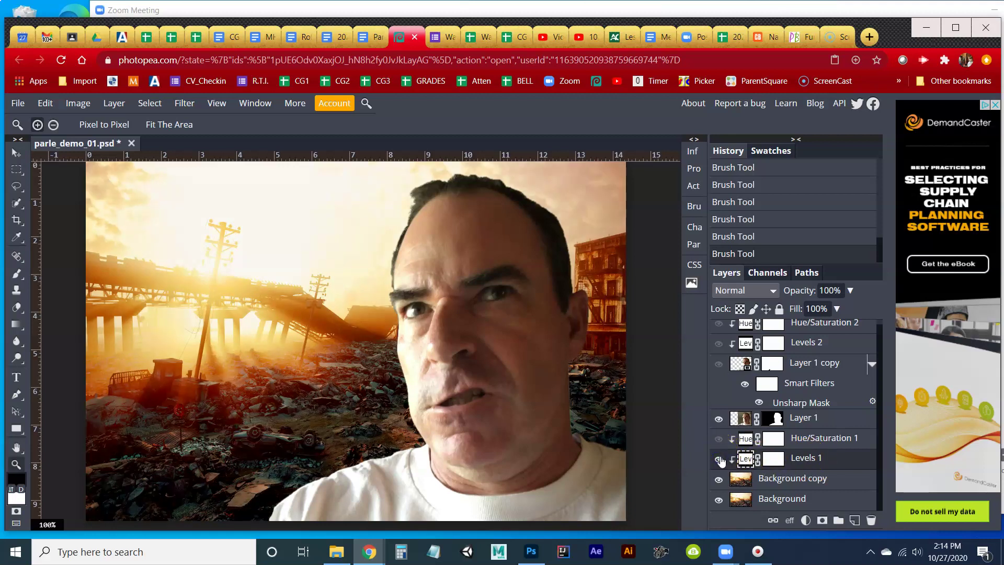
{"action": "left_click", "coordinate": [720, 459]}
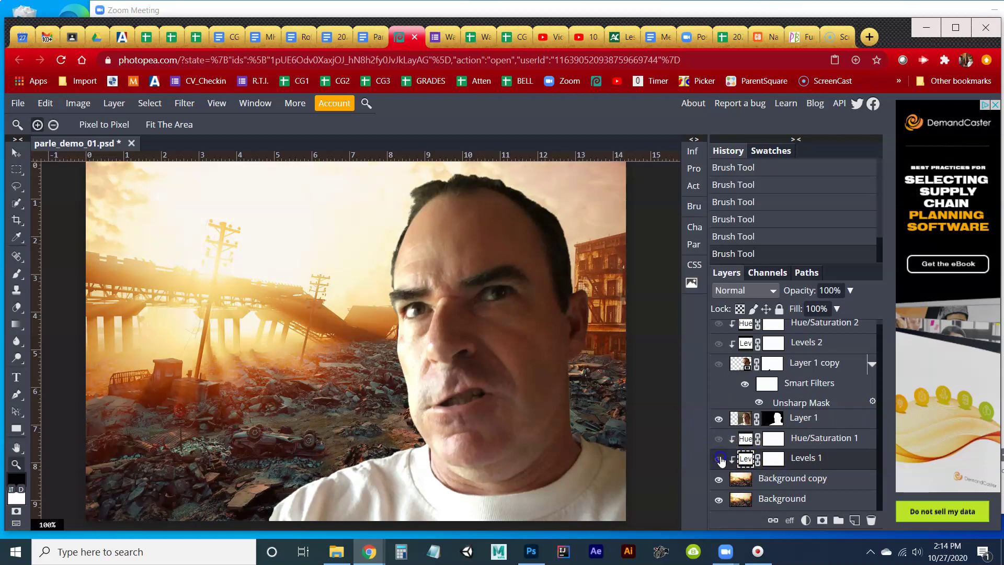
{"action": "left_click", "coordinate": [720, 459]}
{"action": "left_click", "coordinate": [720, 459]}
{"action": "left_click", "coordinate": [720, 459]}
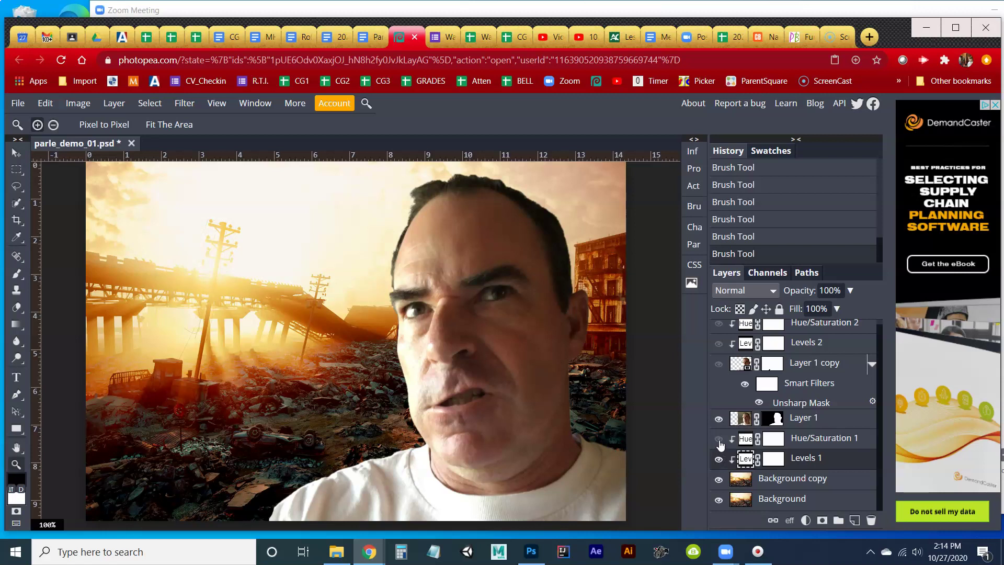
{"action": "left_click", "coordinate": [720, 442]}
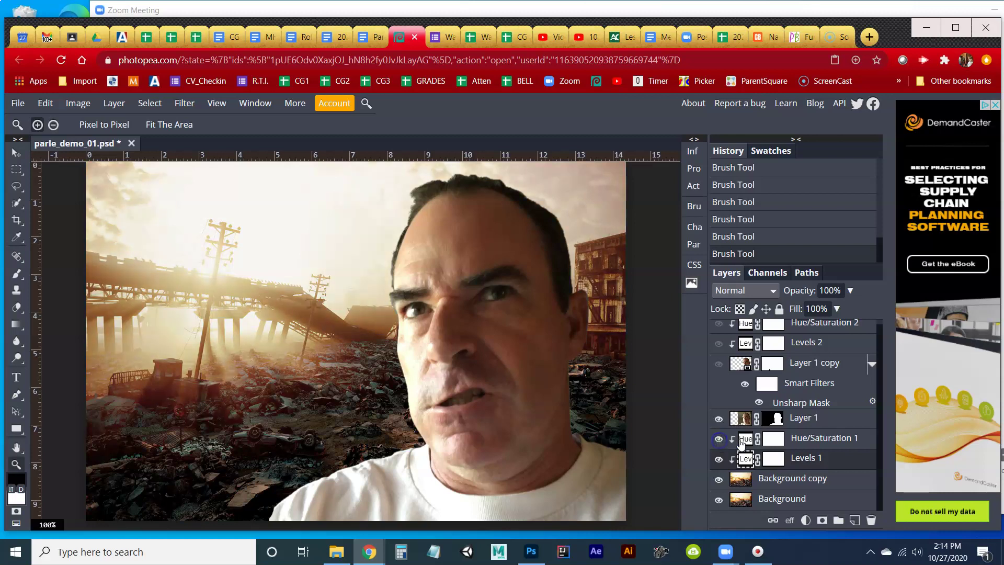
{"action": "left_click", "coordinate": [746, 439]}
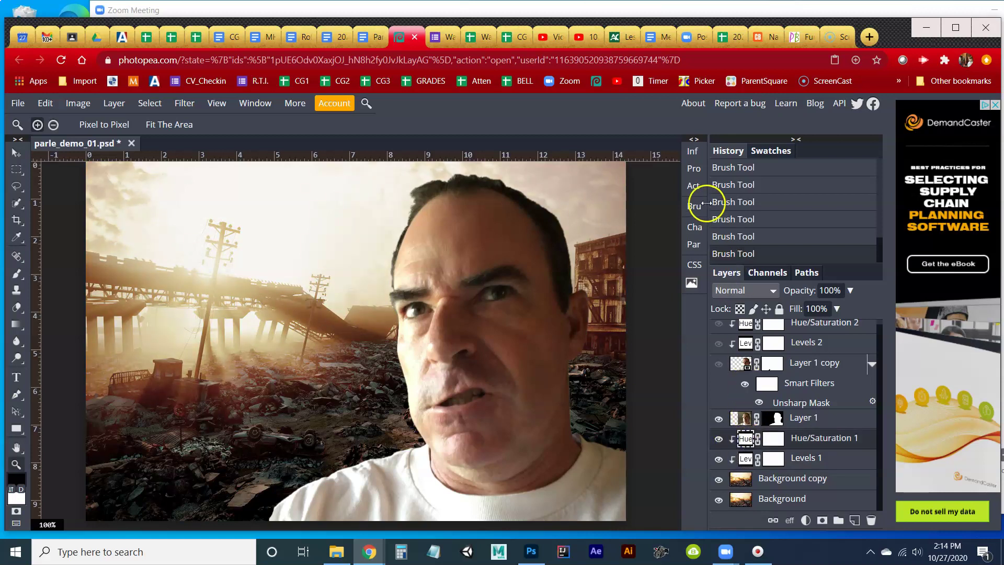
{"action": "left_click", "coordinate": [695, 169]}
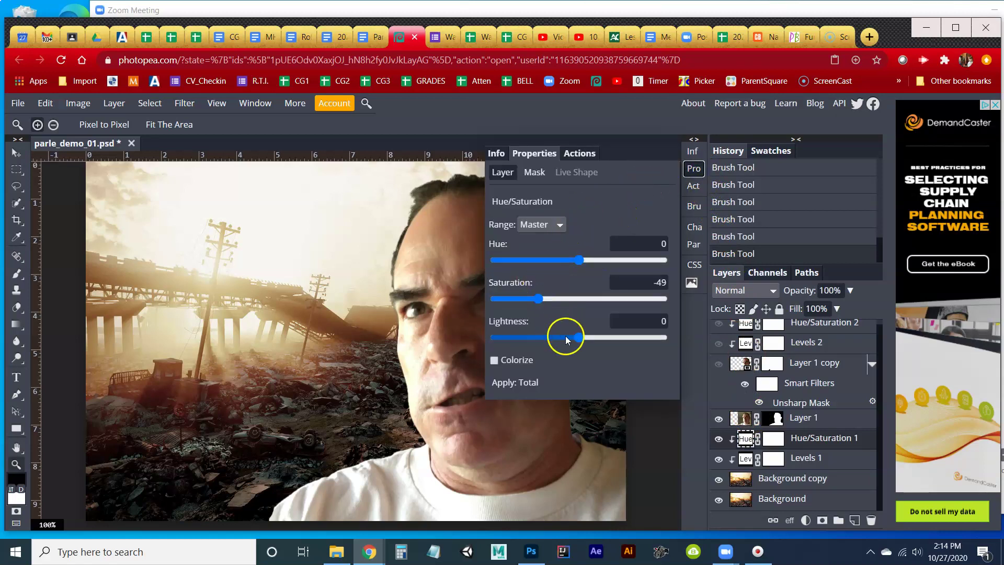
{"action": "left_click", "coordinate": [695, 172]}
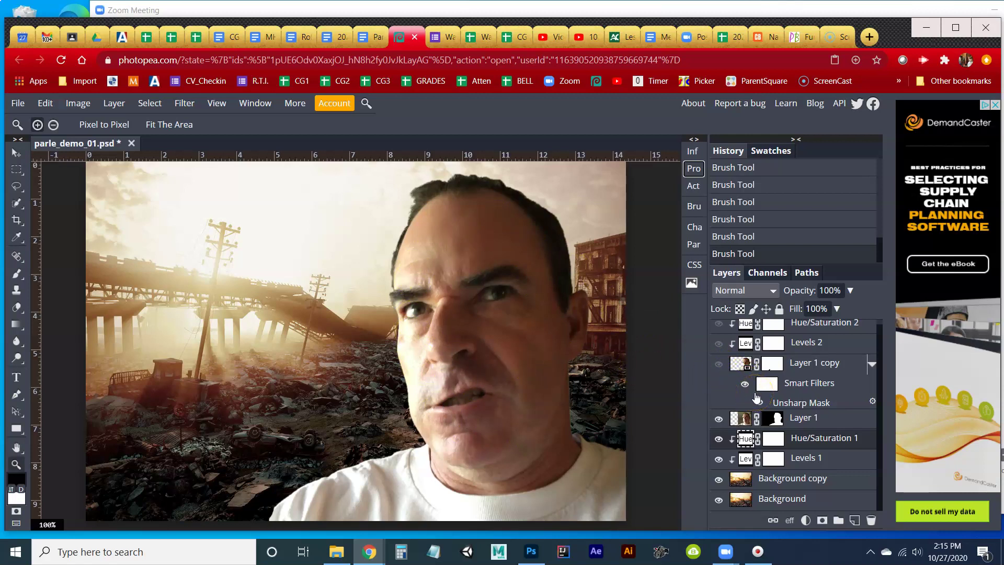
{"action": "left_click_drag", "start_coordinate": [757, 397], "coordinate": [794, 419]}
{"action": "left_click", "coordinate": [748, 369]}
{"action": "left_click", "coordinate": [775, 418]}
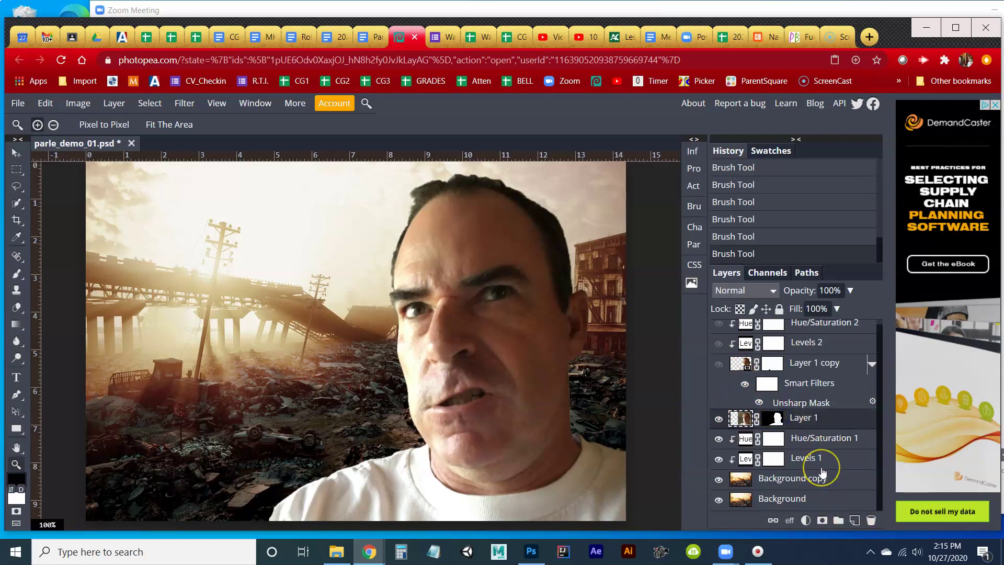
Step: Duplicate Layer 1 and convert the copy, Layer 1 copy 2, into a smart object
{"action": "key", "text": "ctrl+j"}
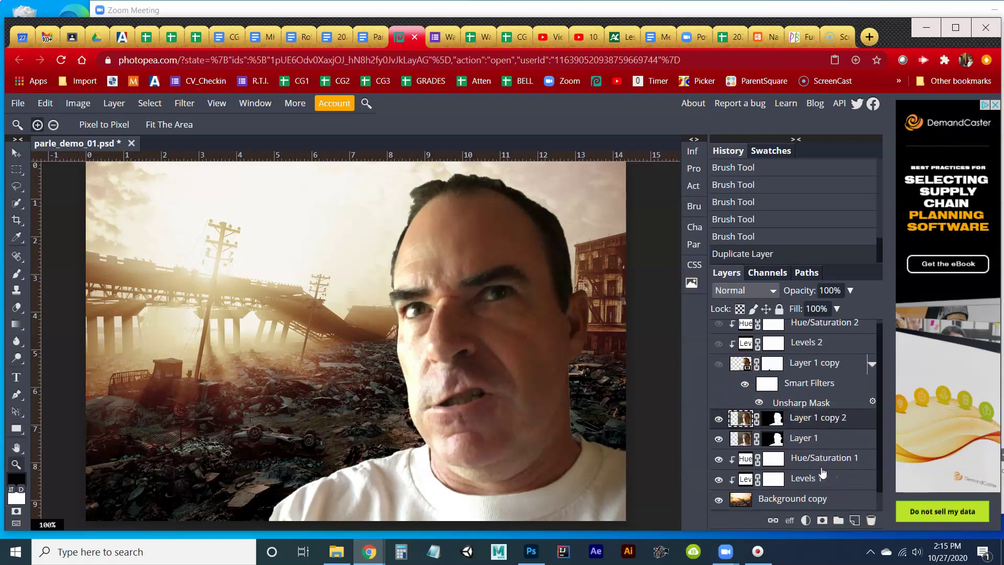
{"action": "right_click", "coordinate": [810, 418]}
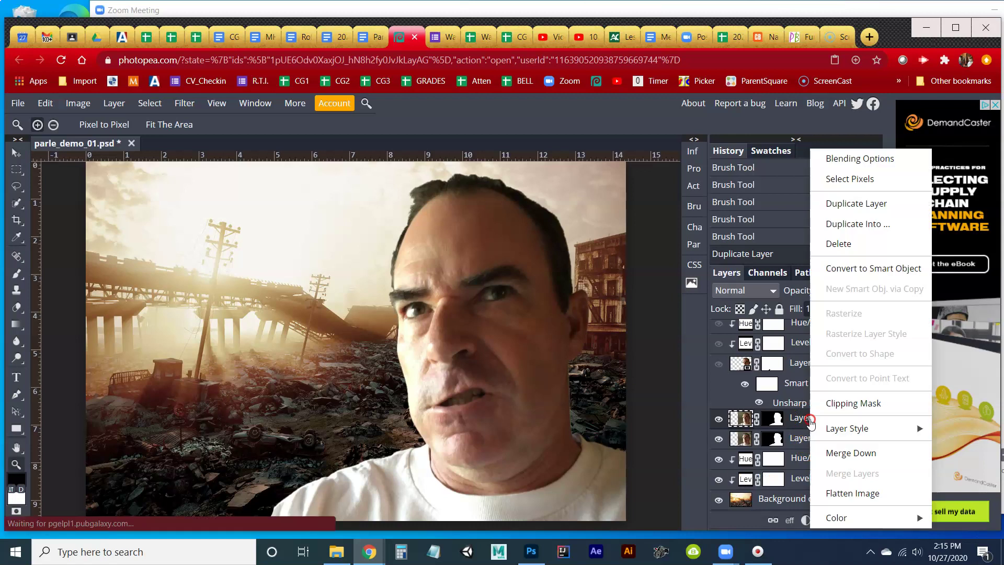
{"action": "left_click", "coordinate": [846, 269]}
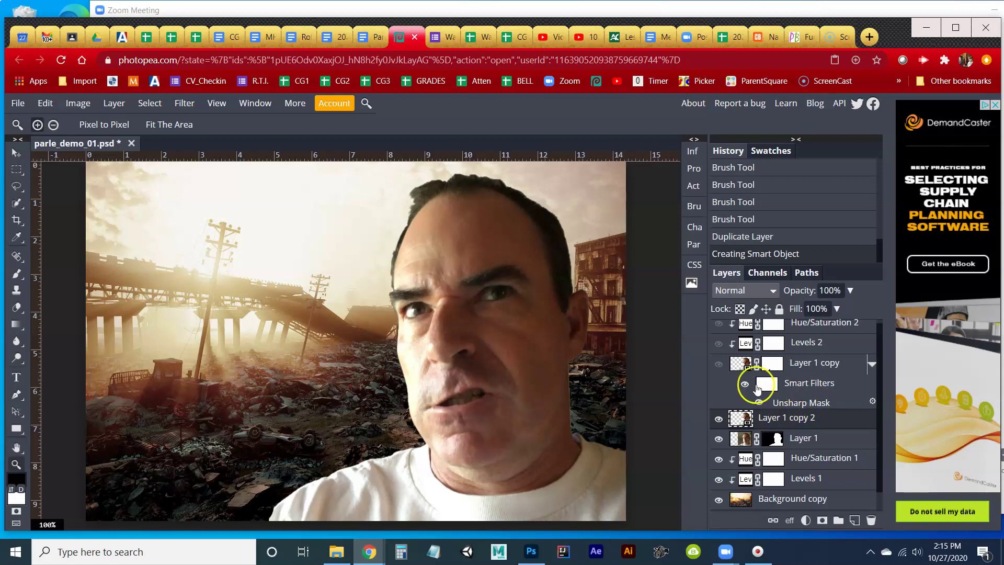
Step: Bring up the Filter > Sharpen submenu
{"action": "left_click", "coordinate": [186, 103]}
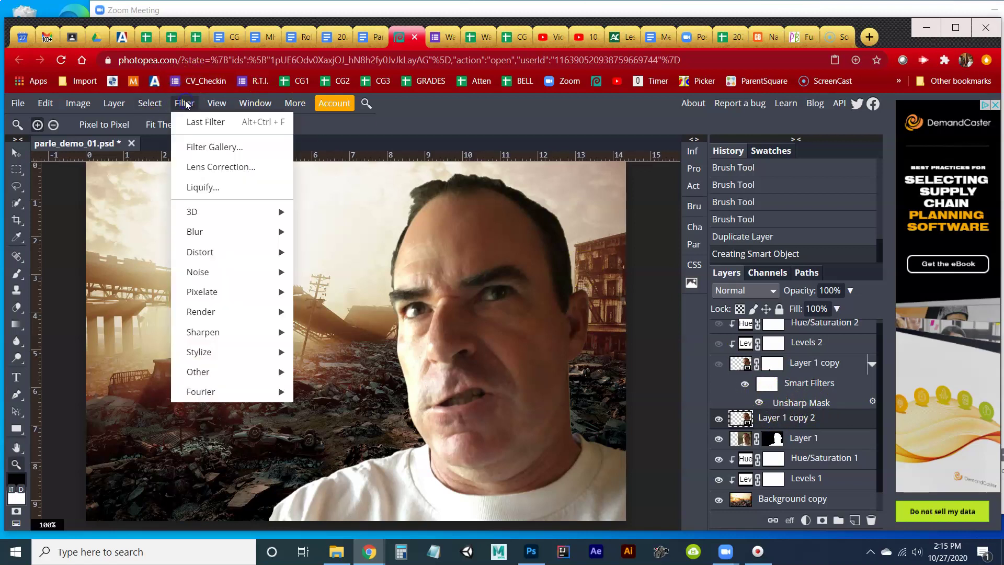
{"action": "mouse_move", "coordinate": [232, 314]}
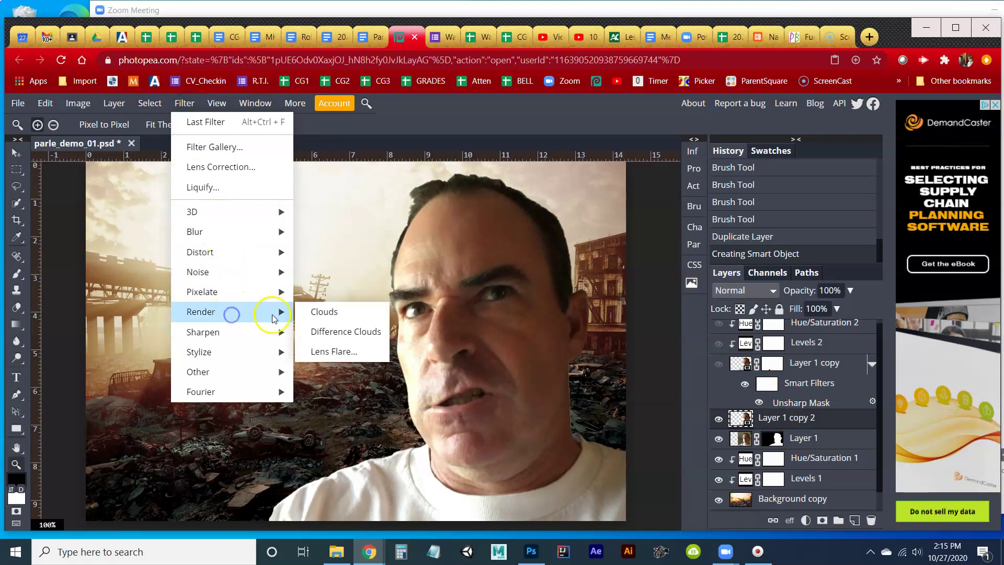
{"action": "left_click", "coordinate": [255, 338]}
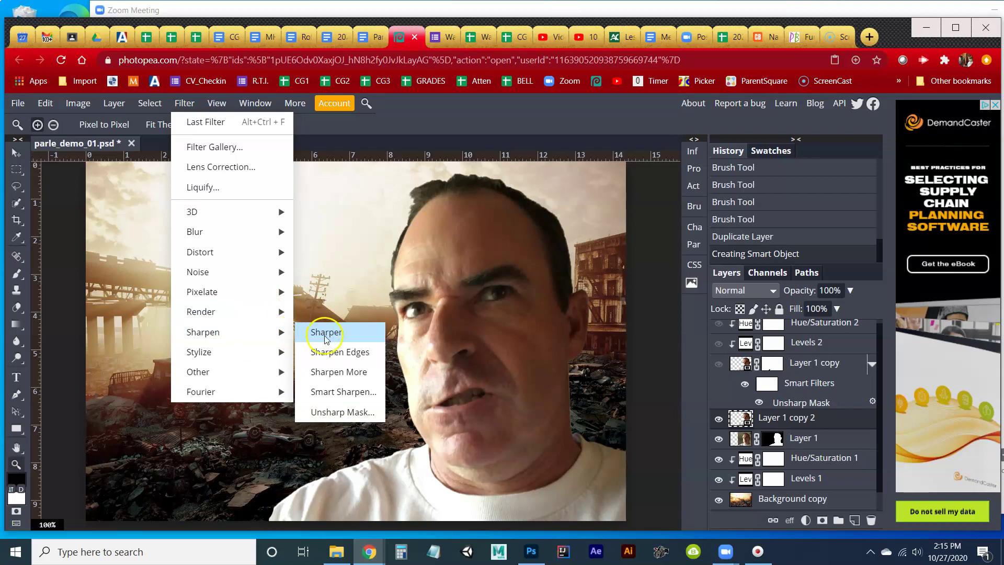
Step: Apply Unsharp Mask with Amount 192%, Radius 82.0 px and Threshold 11 to Layer 1 copy 2
{"action": "left_click", "coordinate": [332, 412]}
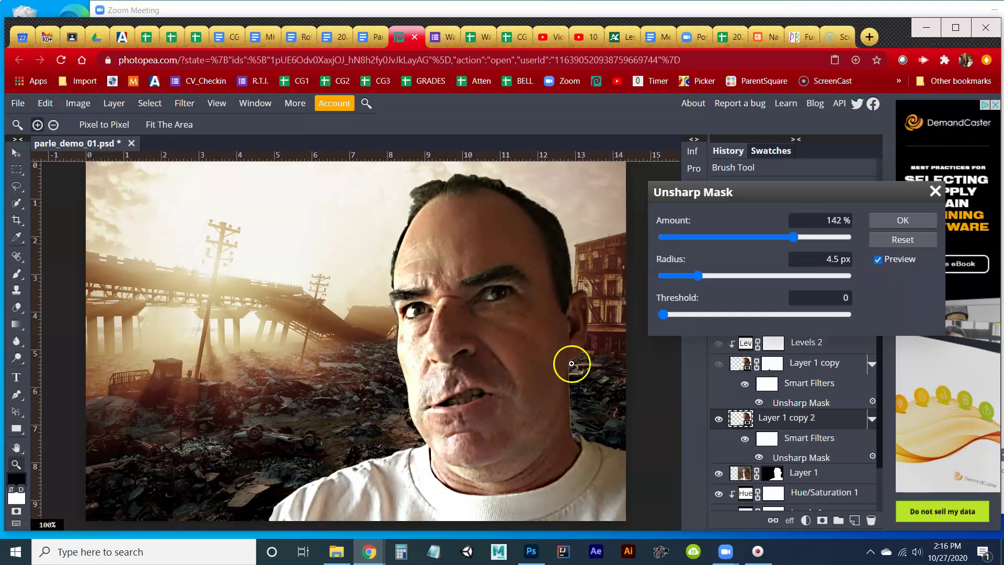
{"action": "left_click_drag", "start_coordinate": [770, 190], "coordinate": [402, 126]}
{"action": "left_click_drag", "start_coordinate": [426, 165], "coordinate": [471, 164]}
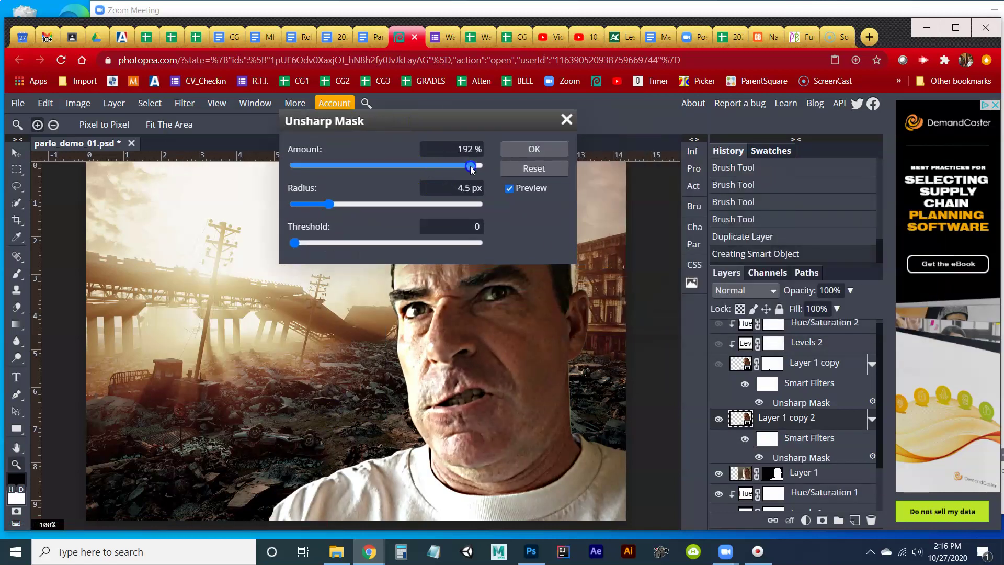
{"action": "left_click", "coordinate": [397, 204]}
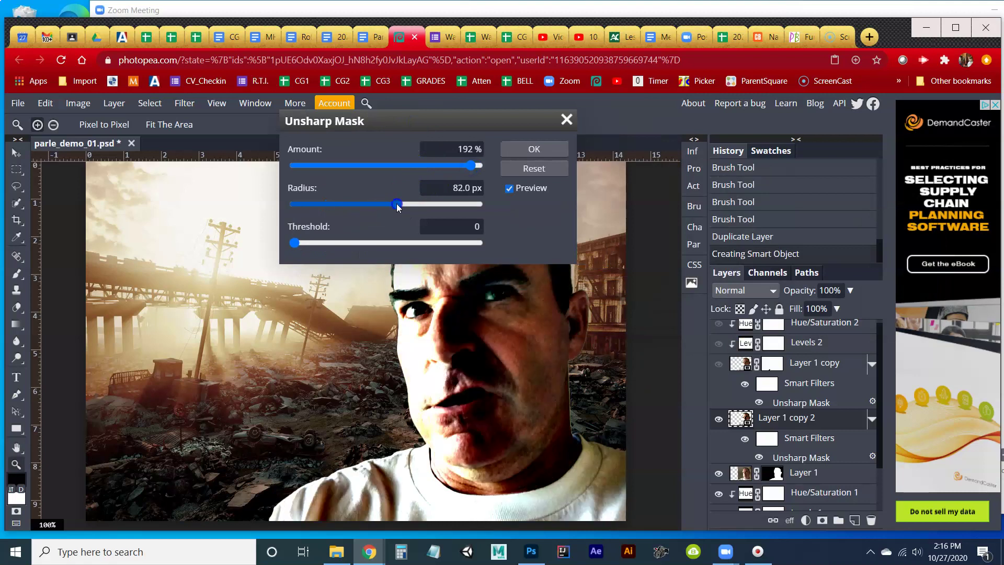
{"action": "left_click", "coordinate": [363, 242]}
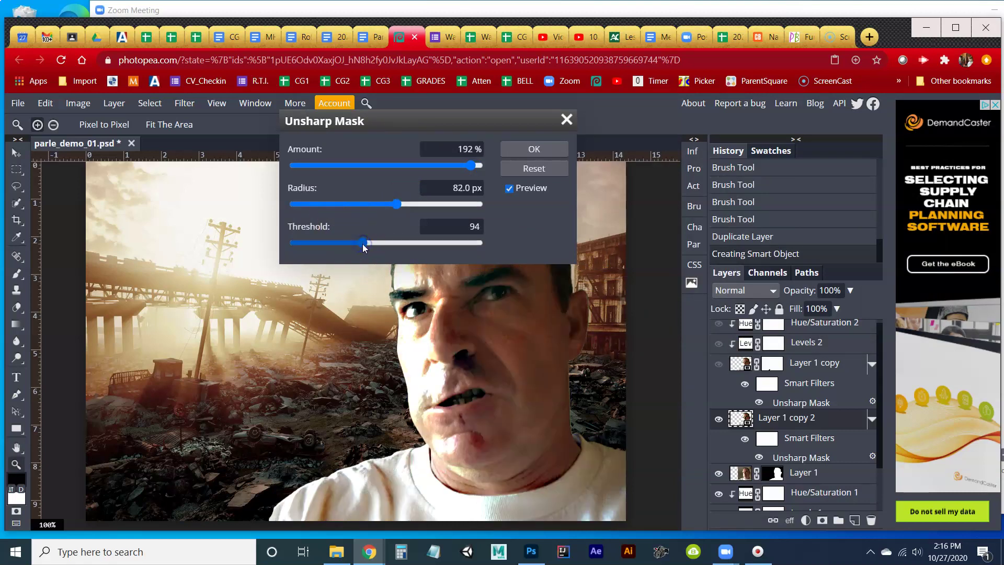
{"action": "left_click", "coordinate": [302, 243]}
{"action": "left_click", "coordinate": [556, 152]}
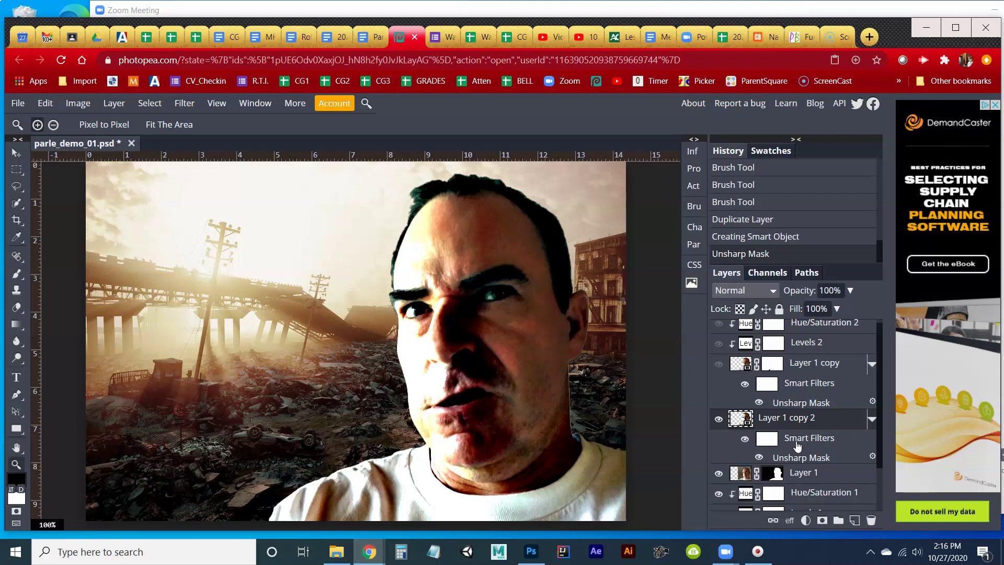
Step: Compare the sharpening on and off, then try Amount 44% and Radius 13 px but discard it
{"action": "left_click", "coordinate": [745, 438]}
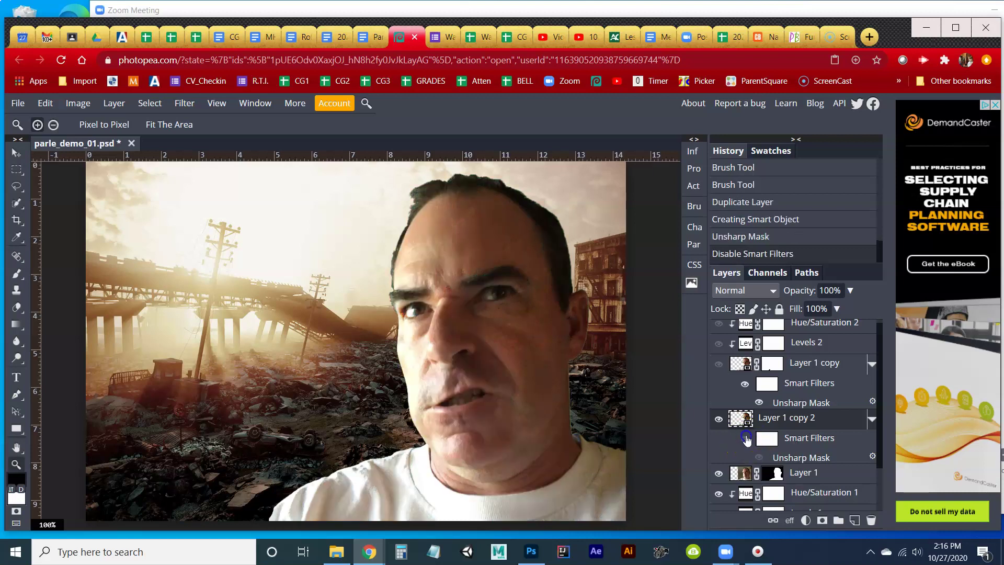
{"action": "left_click", "coordinate": [745, 438]}
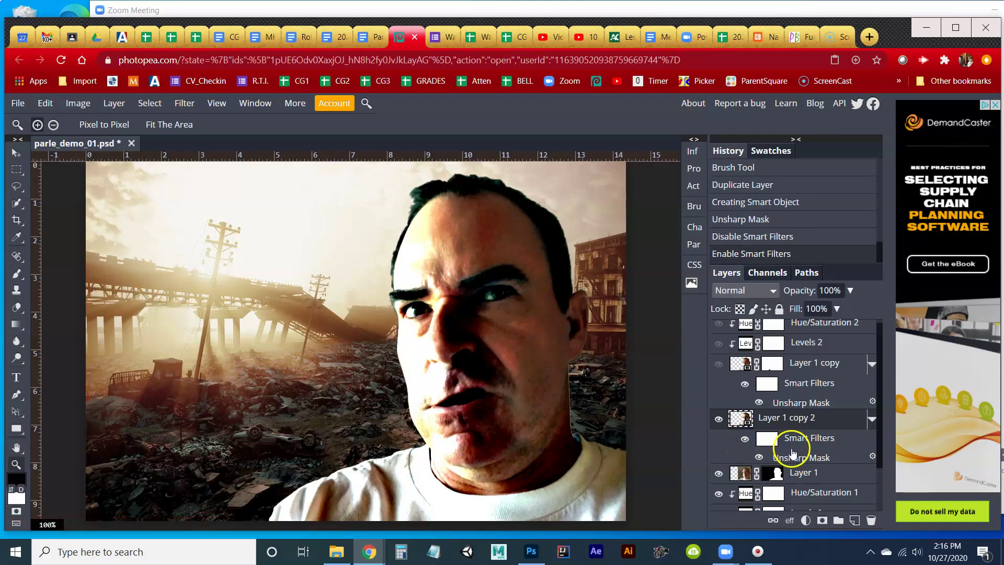
{"action": "double_click", "coordinate": [791, 458]}
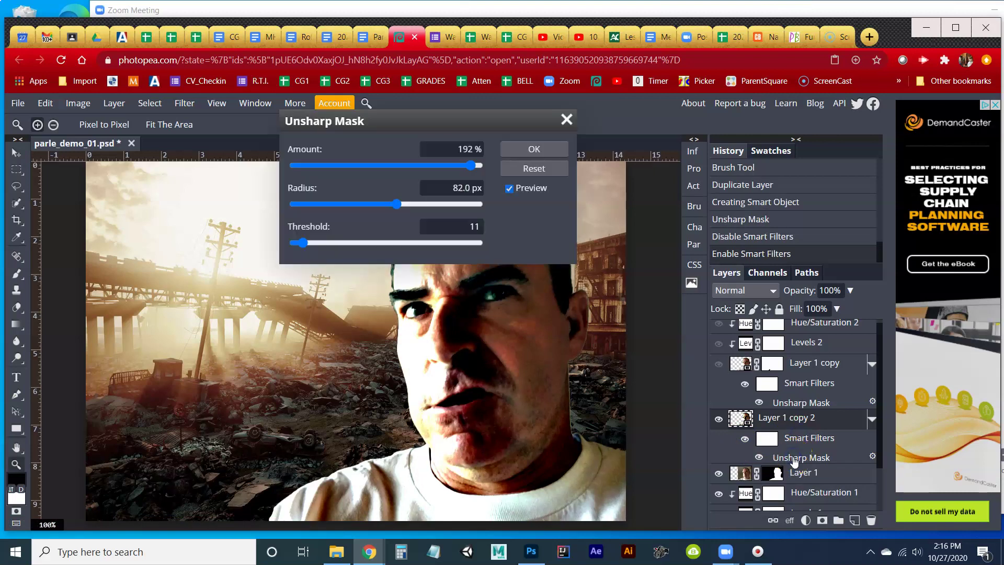
{"action": "left_click", "coordinate": [334, 165]}
{"action": "left_click", "coordinate": [346, 204]}
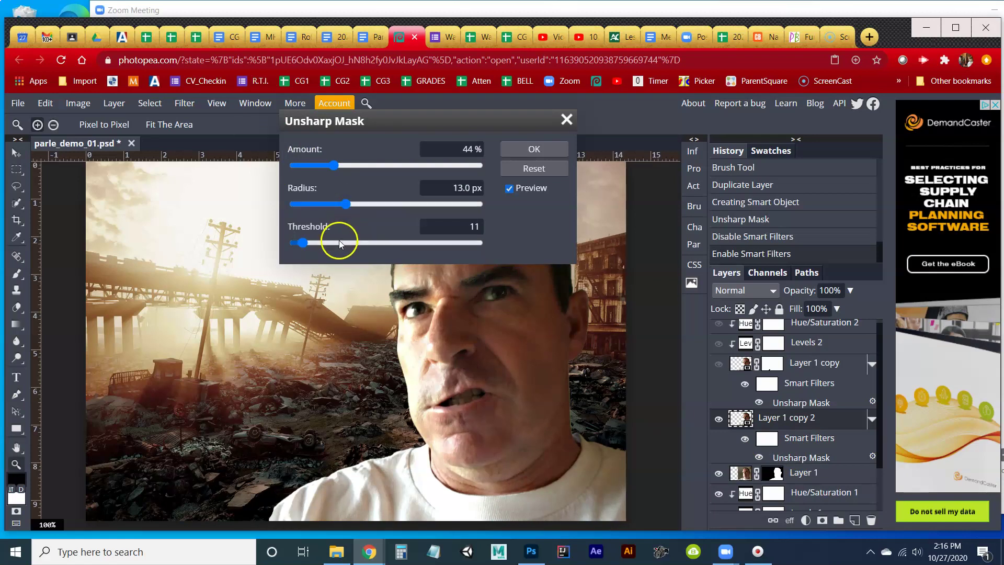
{"action": "left_click", "coordinate": [568, 126]}
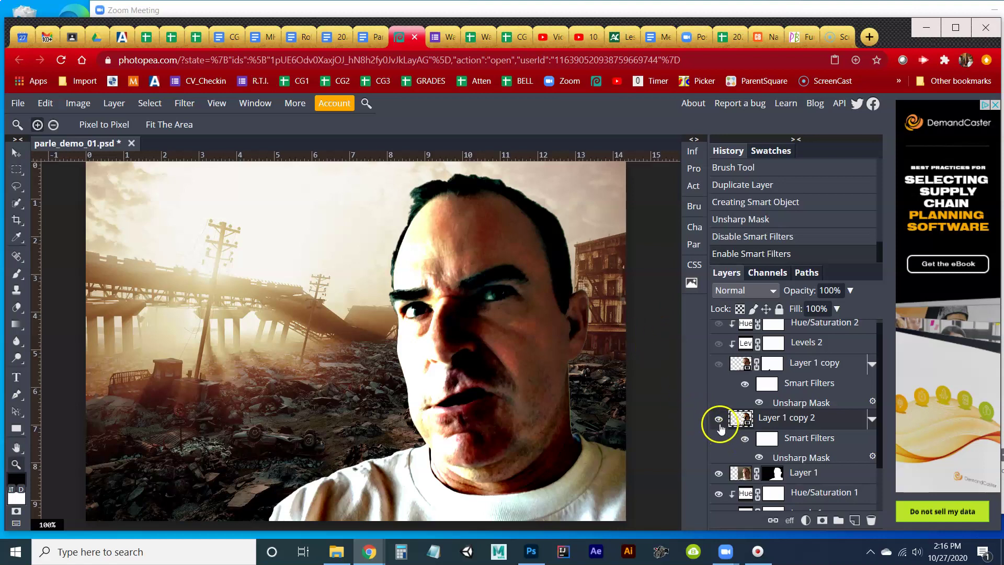
Step: Delete Layer 1 copy 2, show Layer 1 copy and hide Layer 1
{"action": "left_click", "coordinate": [814, 419]}
{"action": "left_click", "coordinate": [872, 521]}
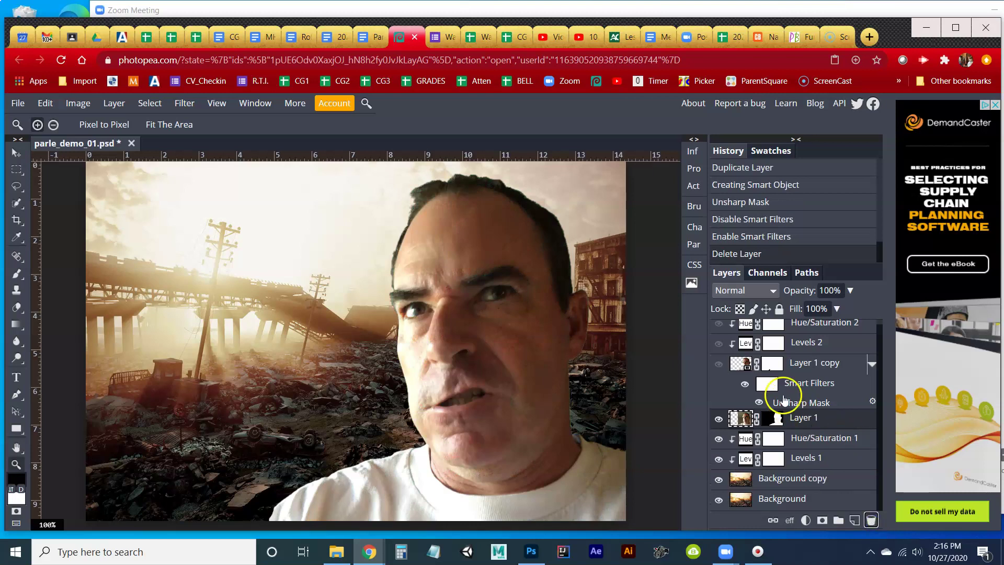
{"action": "left_click", "coordinate": [719, 364]}
{"action": "left_click", "coordinate": [720, 417]}
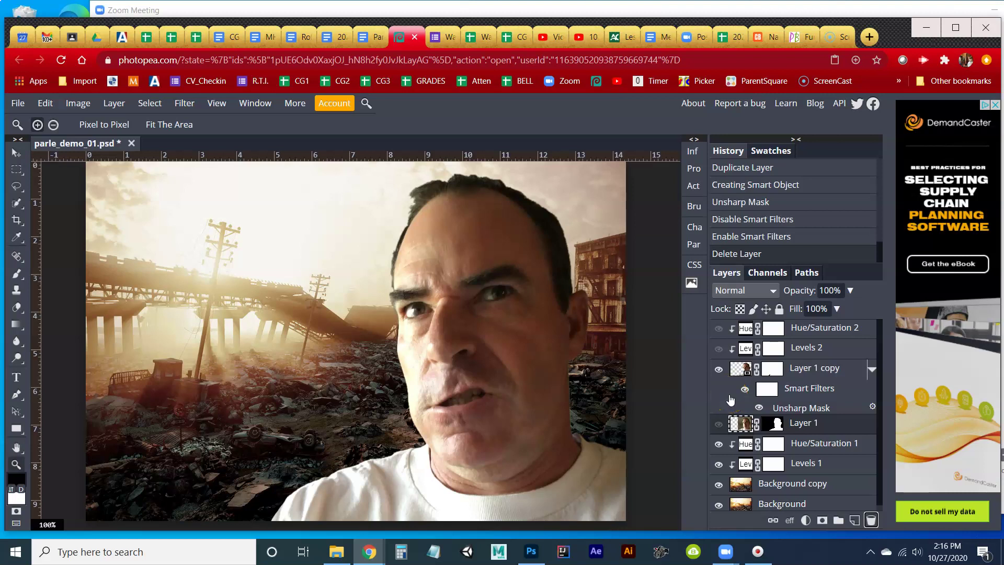
Step: Compare the image with Levels 2 on and off, leaving it switched on
{"action": "left_click", "coordinate": [718, 348]}
{"action": "left_click", "coordinate": [718, 349]}
{"action": "left_click", "coordinate": [719, 348]}
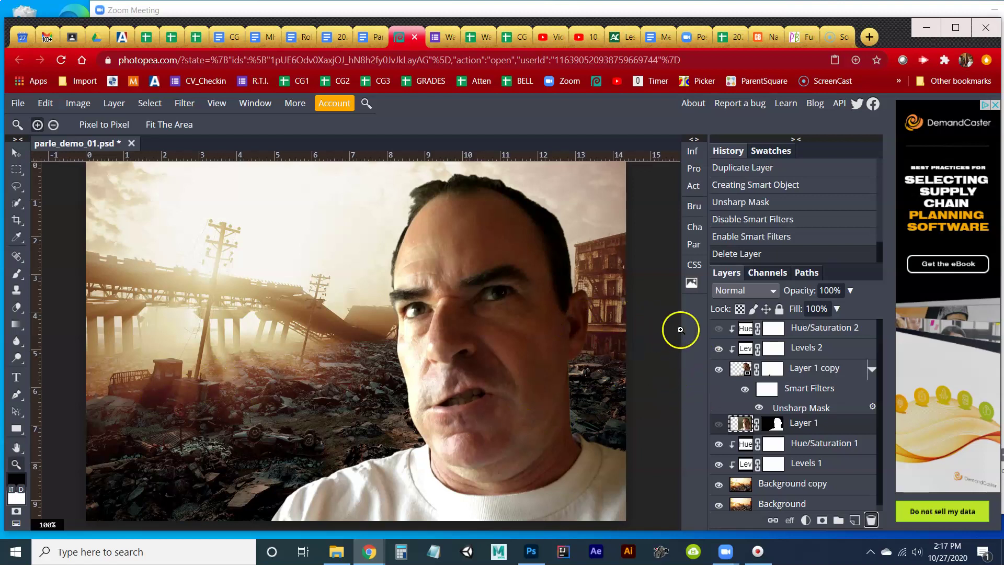
Step: Turn on Hue/Saturation 2 to tone down the portrait's ruddy skin, then inspect Layer 1 copy's mask
{"action": "left_click", "coordinate": [718, 329]}
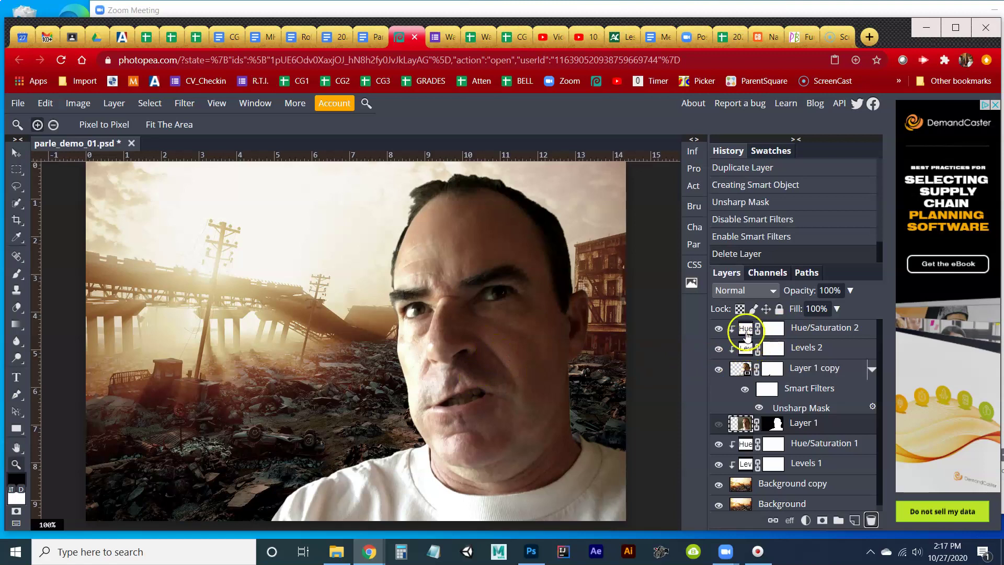
{"action": "left_click", "coordinate": [717, 329]}
{"action": "left_click", "coordinate": [756, 372]}
{"action": "left_click", "coordinate": [767, 371]}
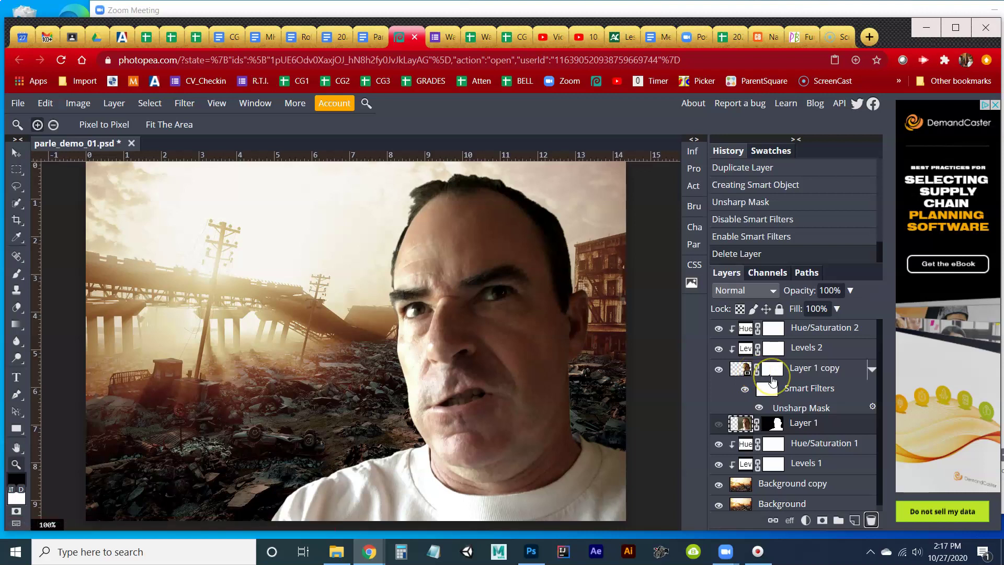